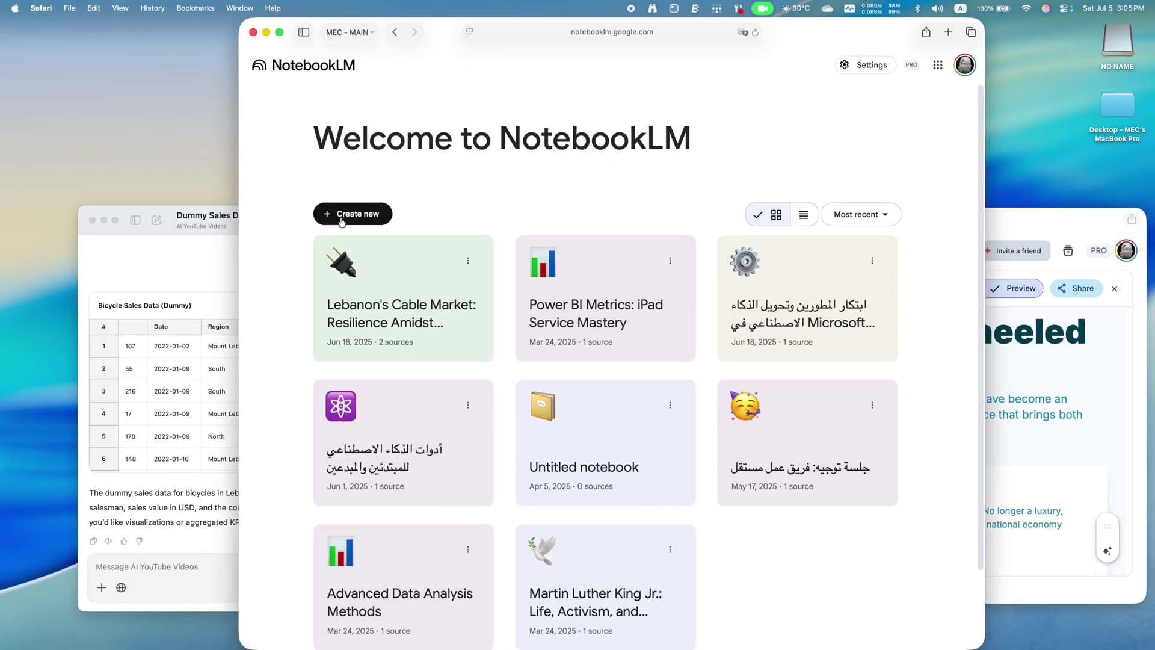
# Create a new notebook and bring up the windows with the ChatGPT sales data and the Gemini motorcycle canvas.
pyautogui.click(341, 216)
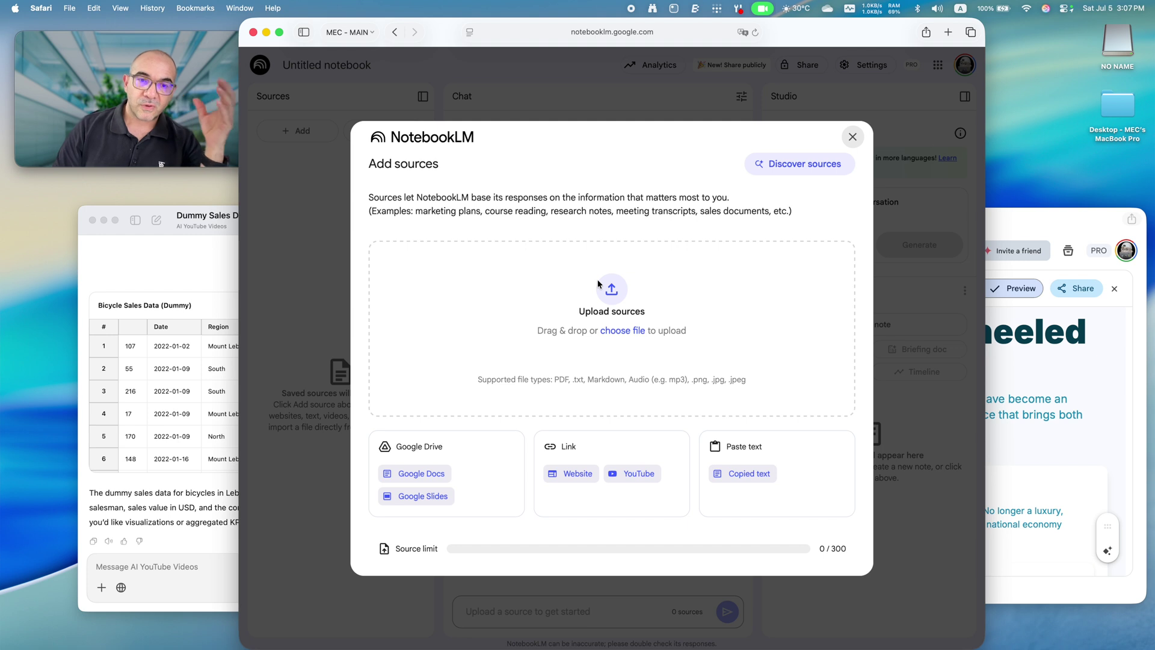
pyautogui.click(168, 262)
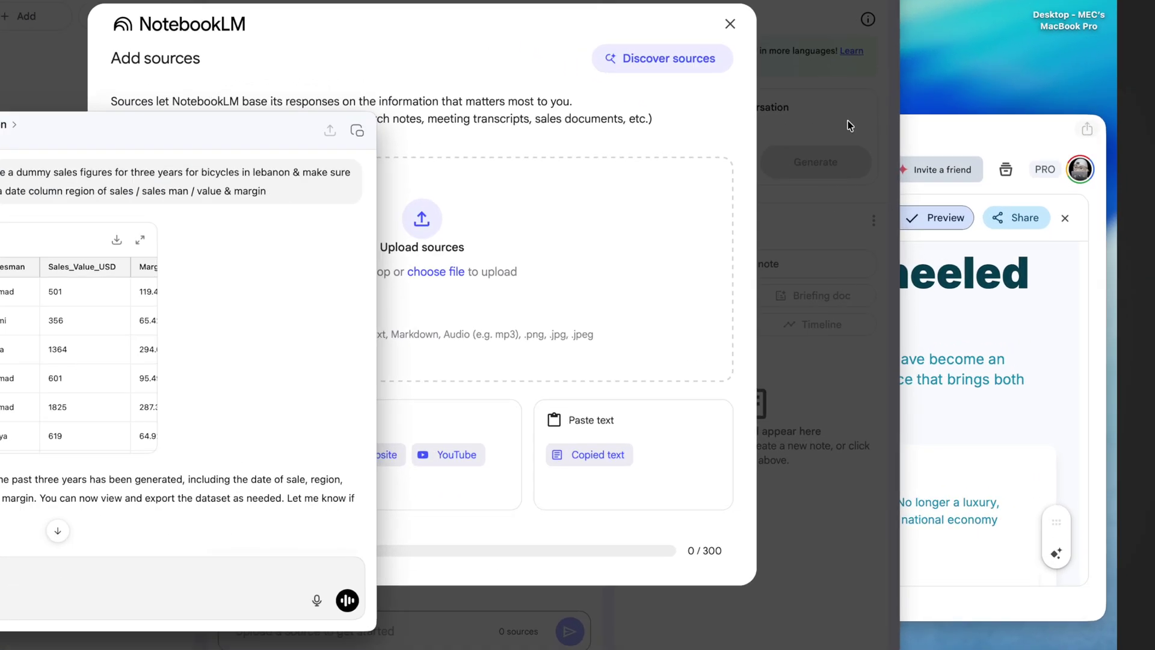
pyautogui.click(1041, 220)
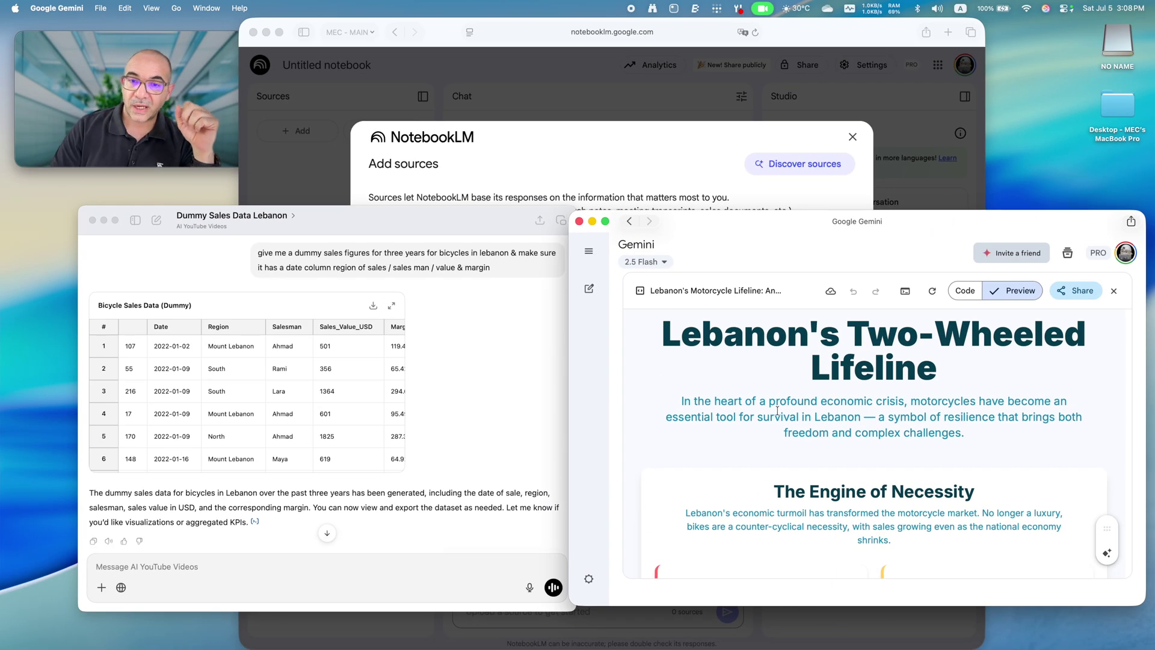
# Switch to ChatGPT and export the table with bicycle types to Downloads as Bicycle_Sales_Data_with_Types, replacing the existing file.
pyautogui.click(453, 449)
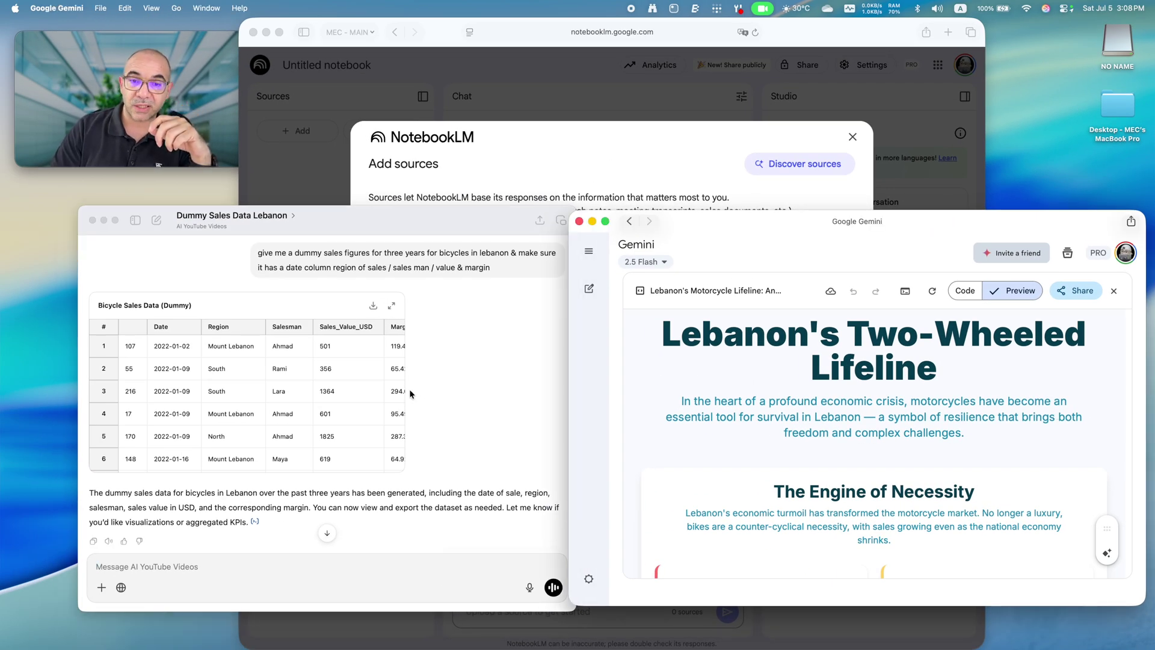
pyautogui.click(472, 388)
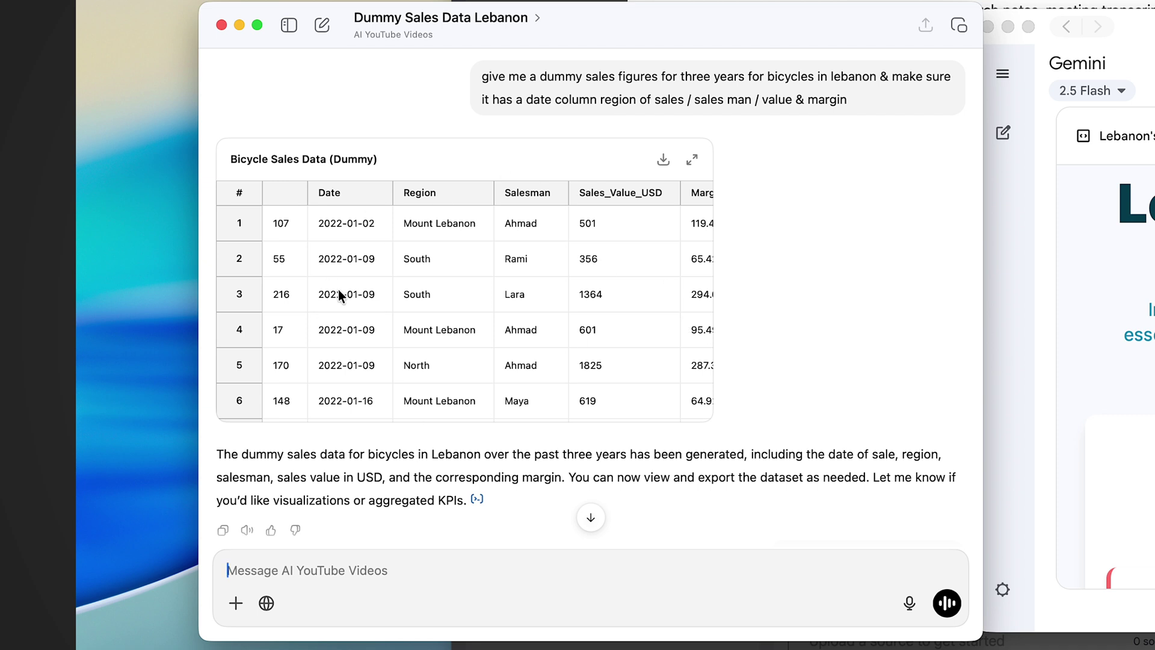
pyautogui.scroll(-20, 339, 290)
pyautogui.scroll(-3, 828, 274)
pyautogui.scroll(-5, 828, 275)
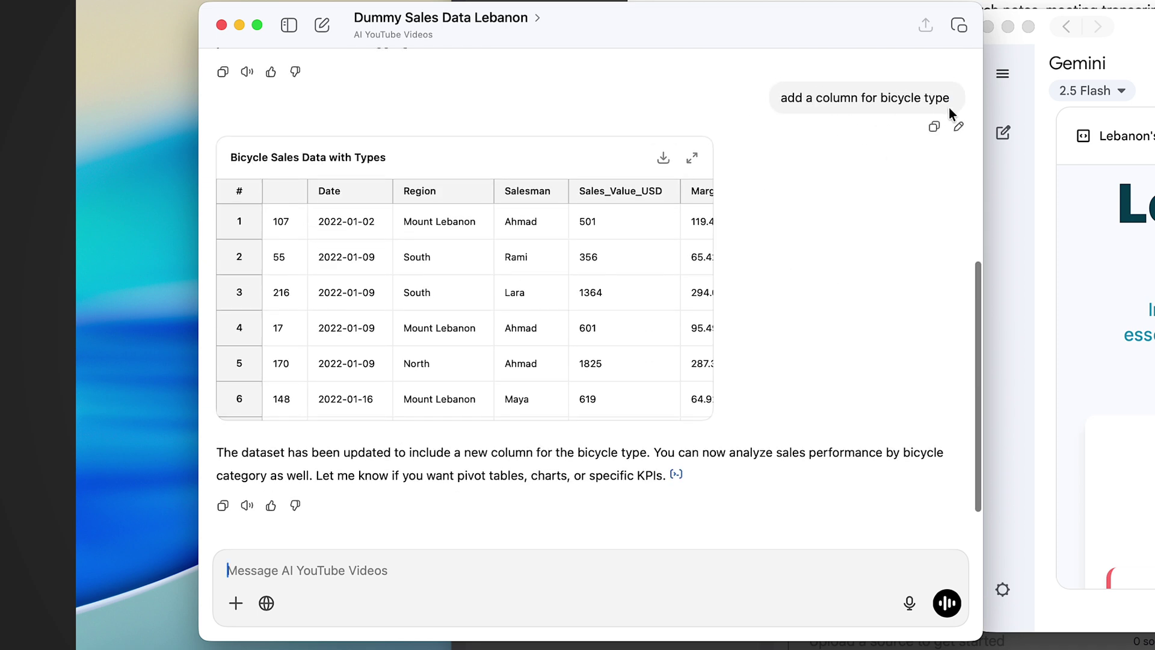
pyautogui.click(666, 156)
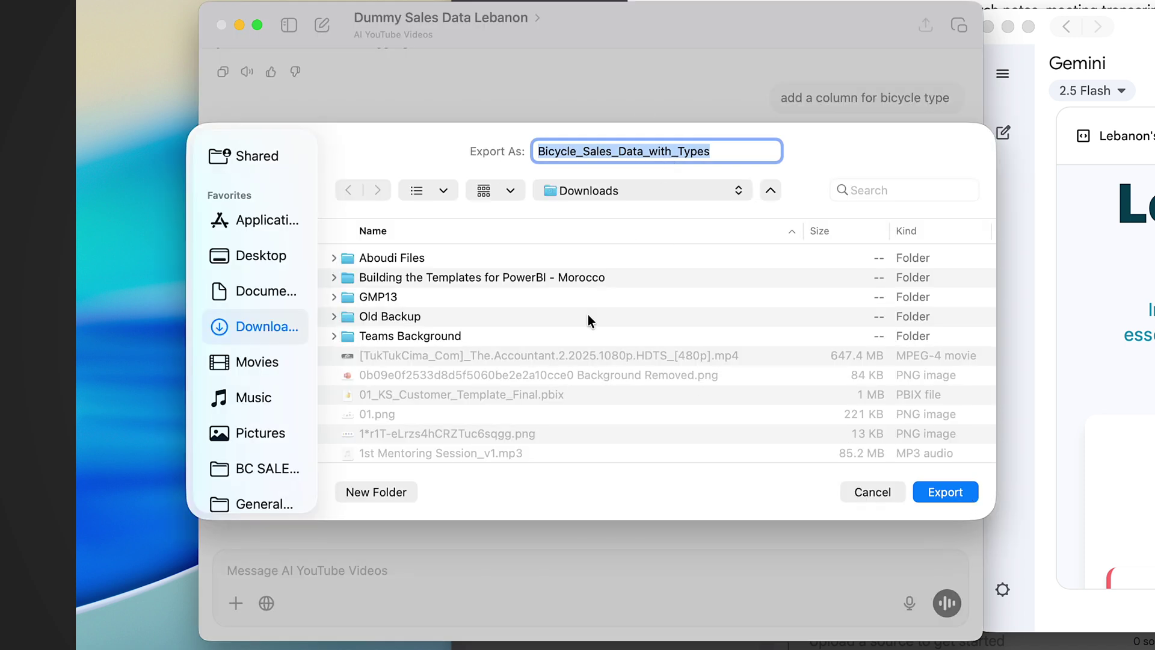
pyautogui.click(957, 488)
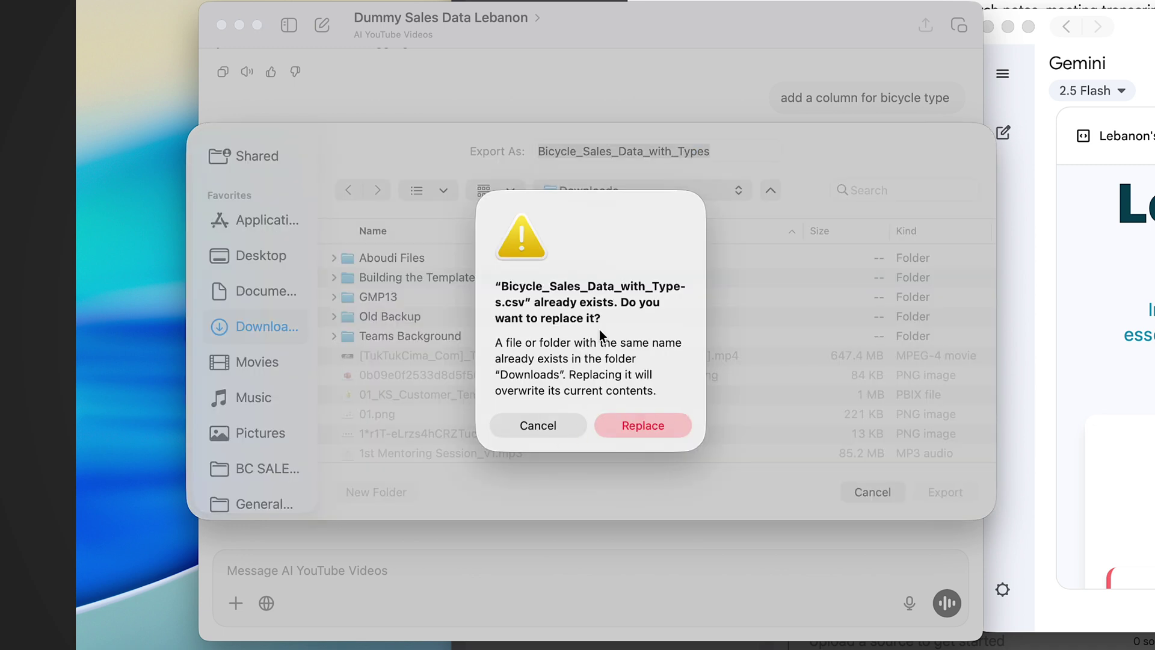
pyautogui.click(629, 420)
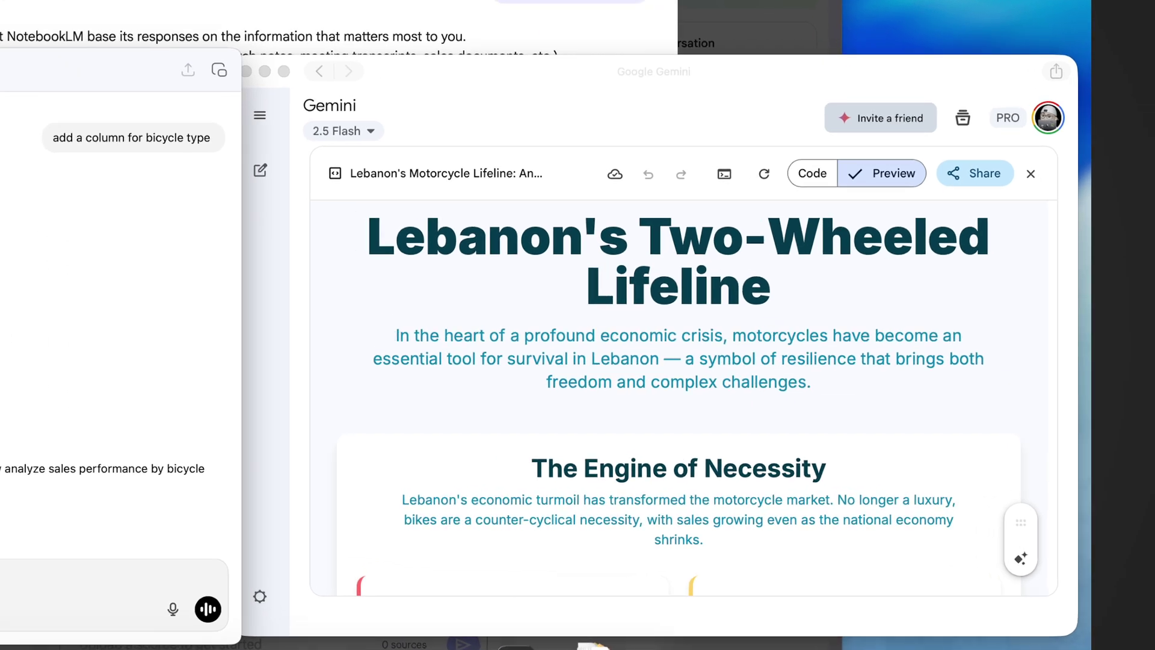
# Switch to Gemini and copy the public share link of the Lebanon's Motorcycle Lifeline canvas.
pyautogui.click(959, 149)
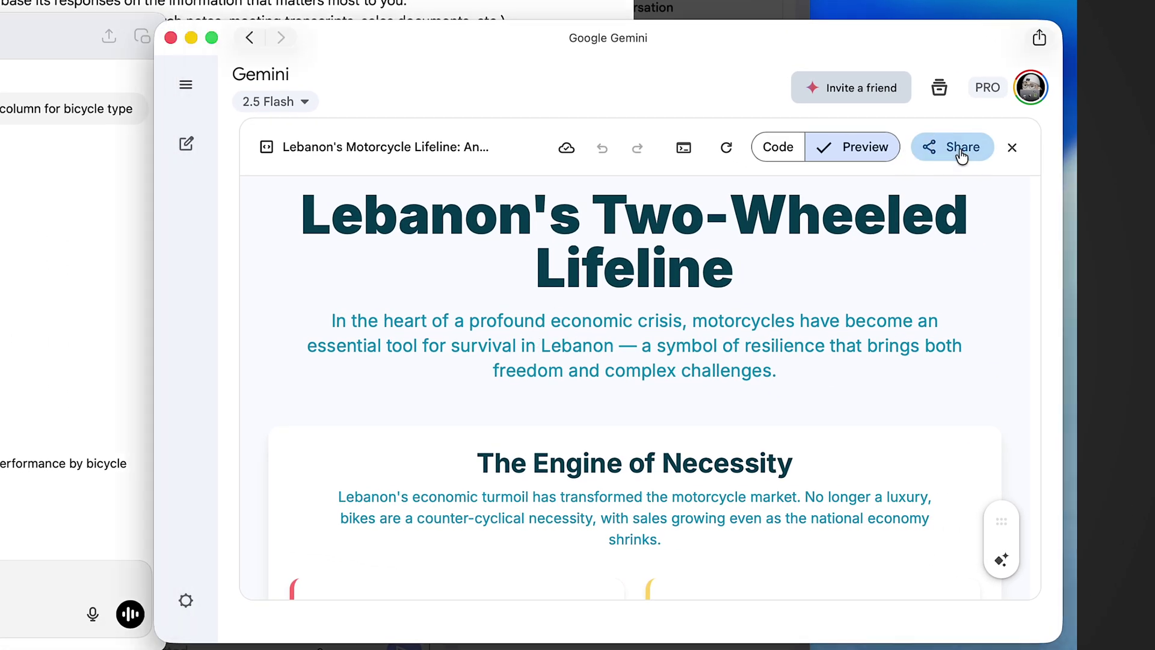
pyautogui.click(961, 150)
pyautogui.click(921, 189)
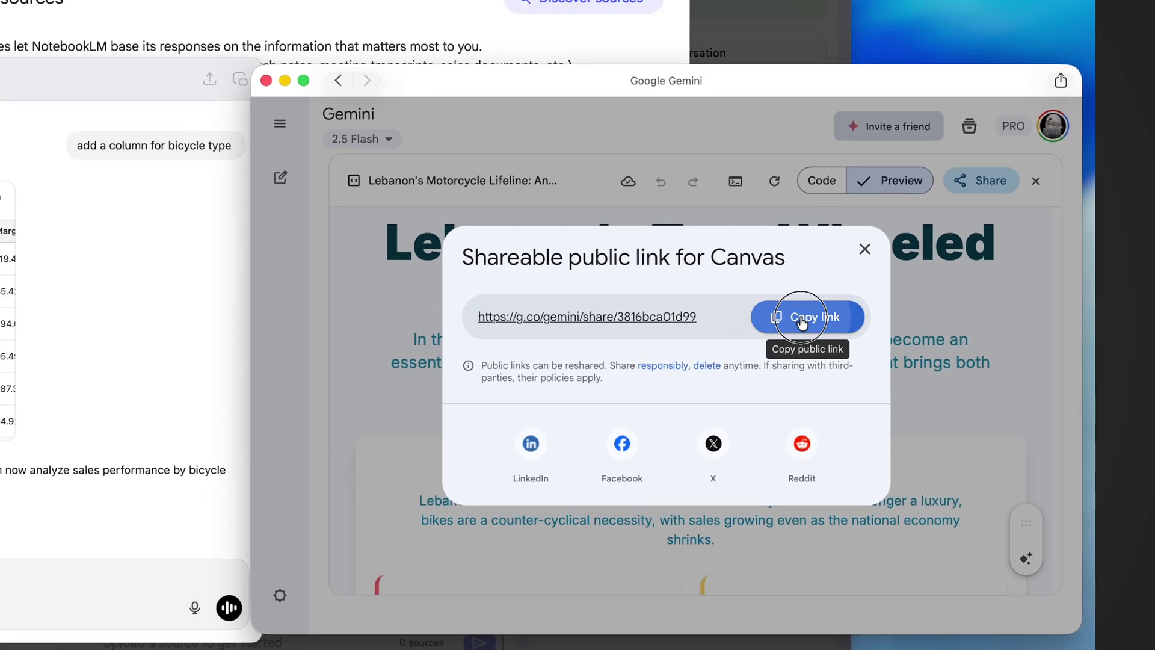
pyautogui.click(802, 322)
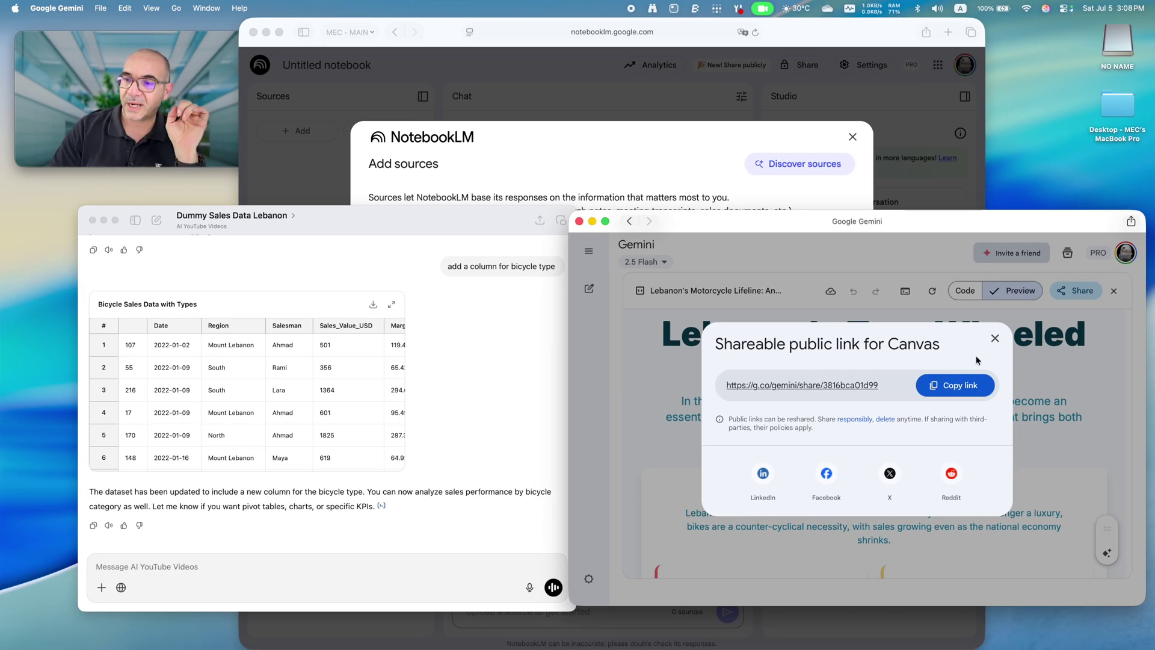
pyautogui.click(995, 339)
# Return to NotebookLM and try to upload the bicycle sales CSV from Downloads, sorting the files by date added.
pyautogui.click(662, 164)
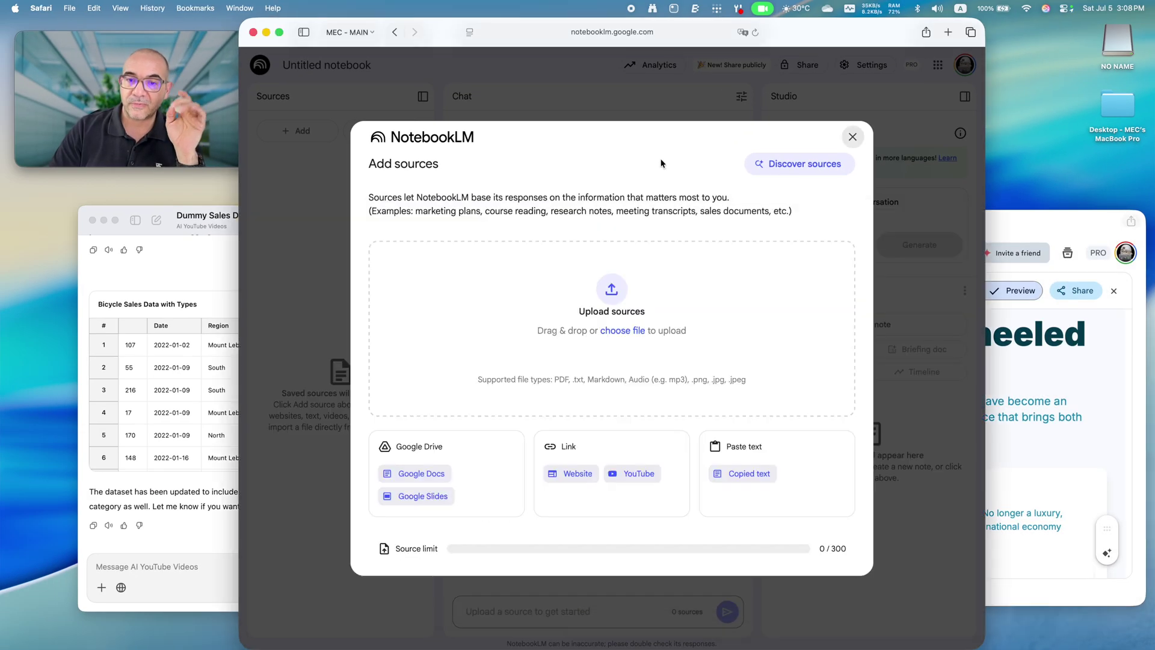
pyautogui.click(620, 331)
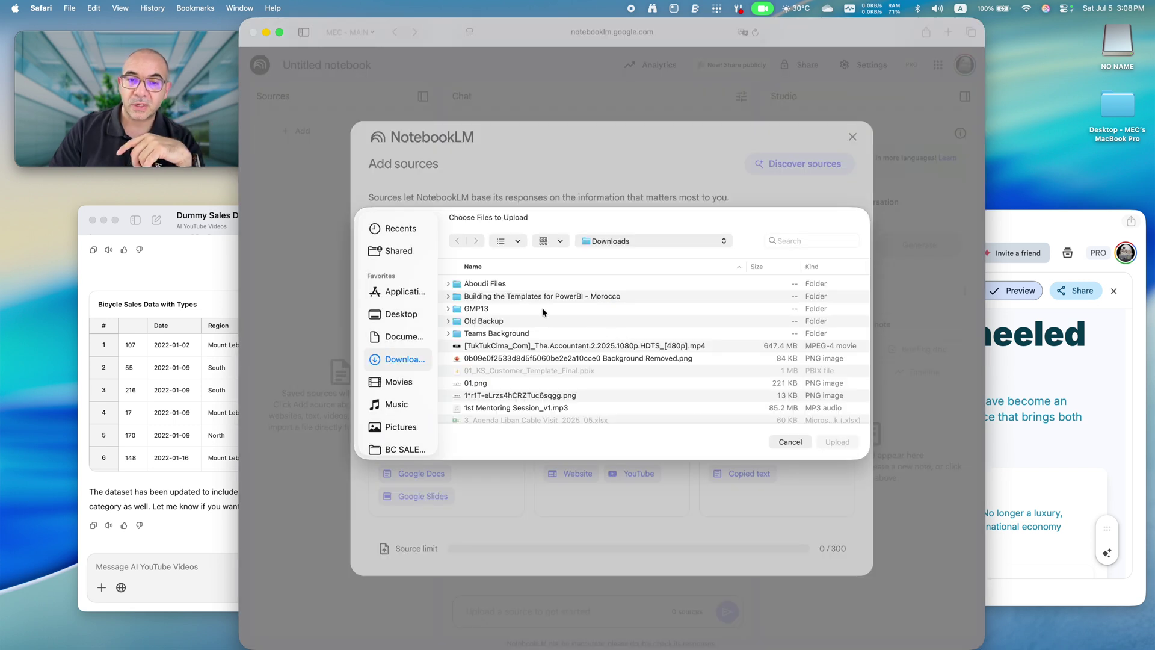
pyautogui.hscroll(5, 821, 268)
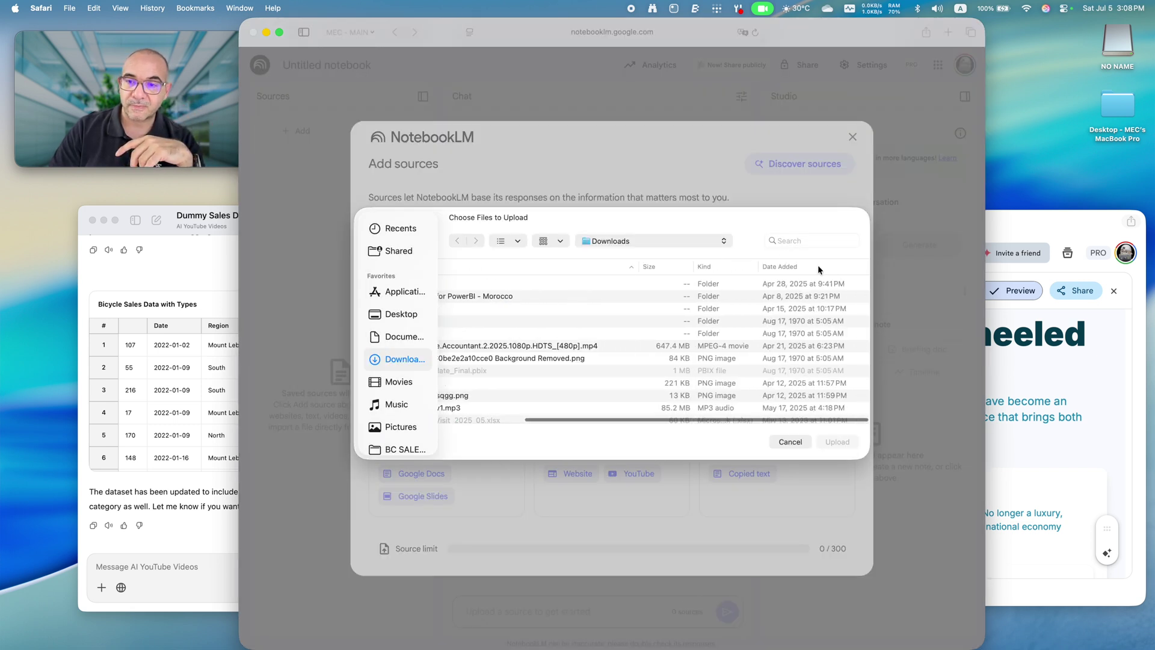
pyautogui.click(818, 266)
pyautogui.hscroll(-5, 662, 337)
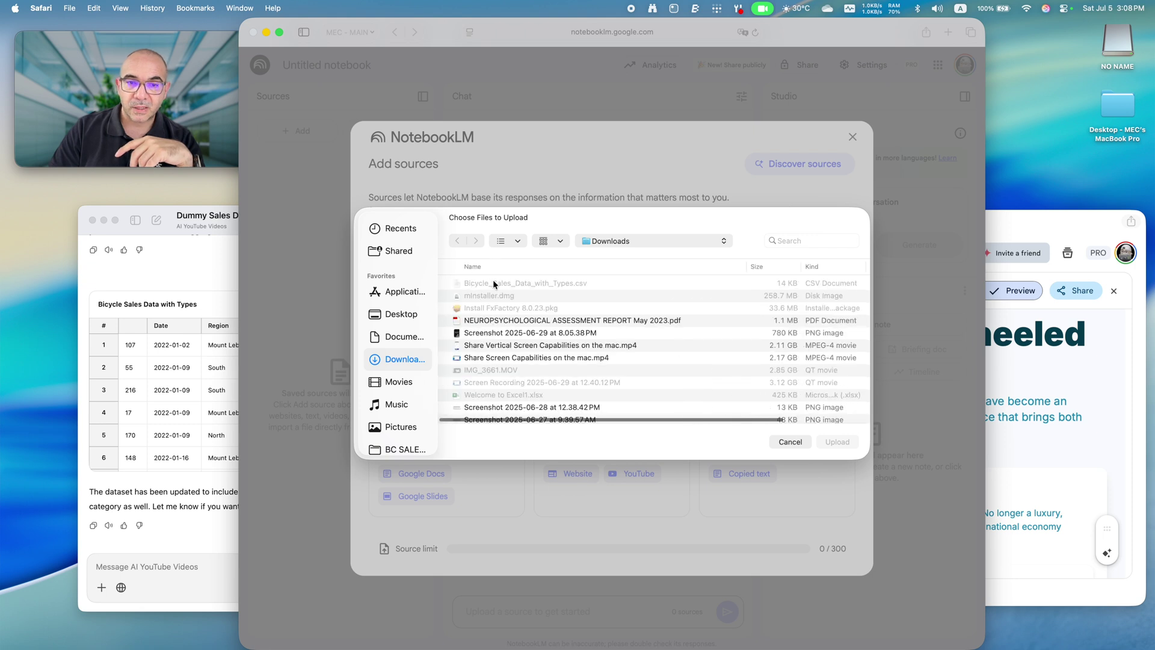
pyautogui.press('Escape')
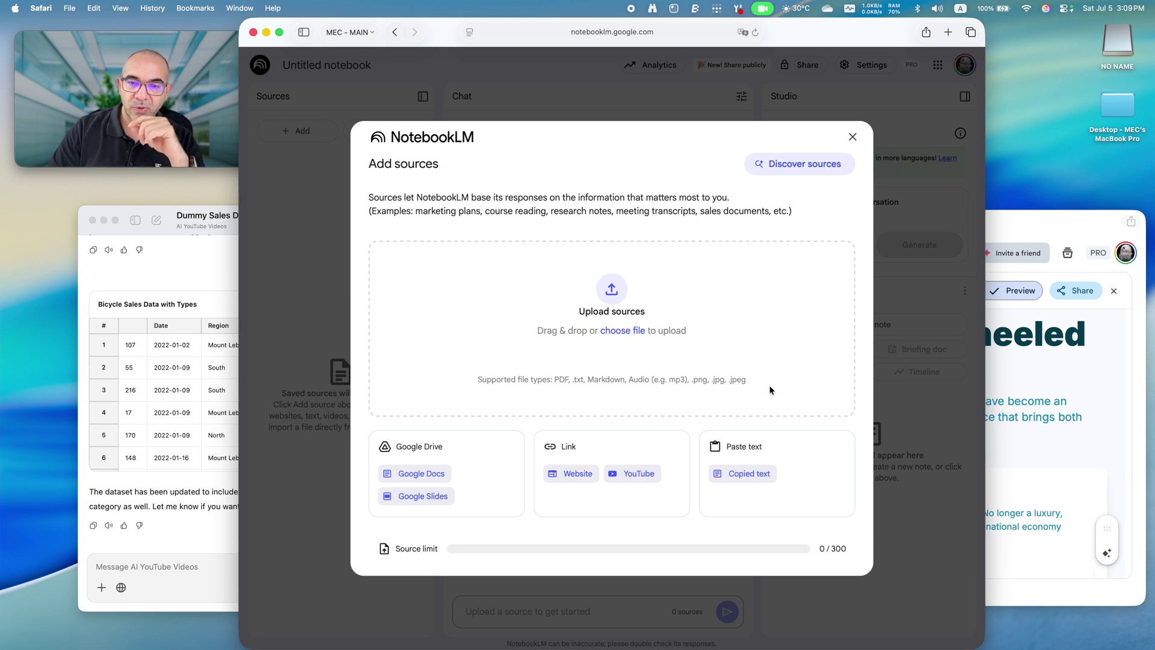
# Switch to ChatGPT, send "make the file as markdown", and save the generated Bicycle_Sales_Data markdown file to Downloads.
pyautogui.click(143, 560)
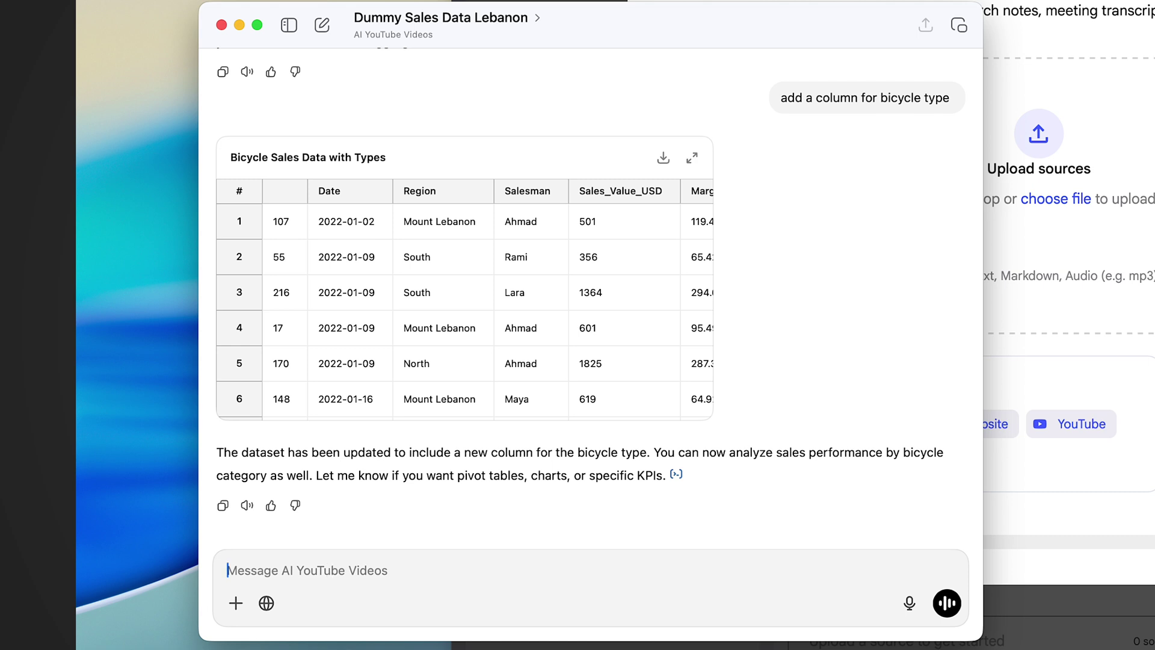
pyautogui.write('make the')
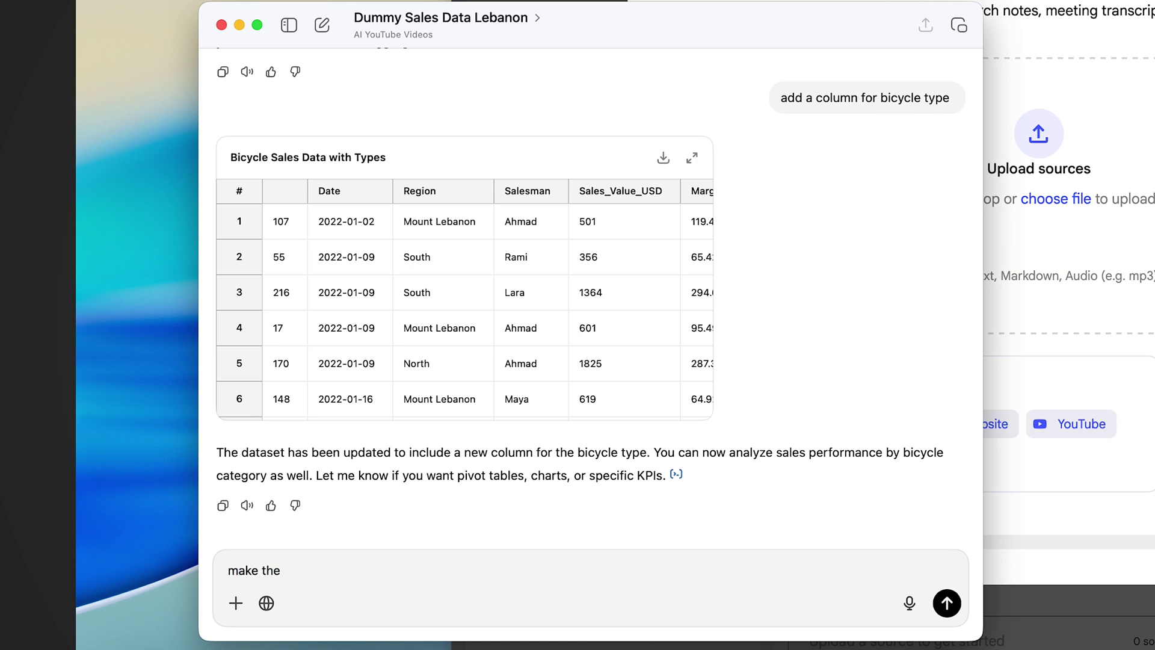
pyautogui.write(' file asmakr')
pyautogui.press('BackSpace')
pyautogui.press('BackSpace')
pyautogui.press('BackSpace')
pyautogui.press('BackSpace')
pyautogui.write('markdown')
pyautogui.press('Return')
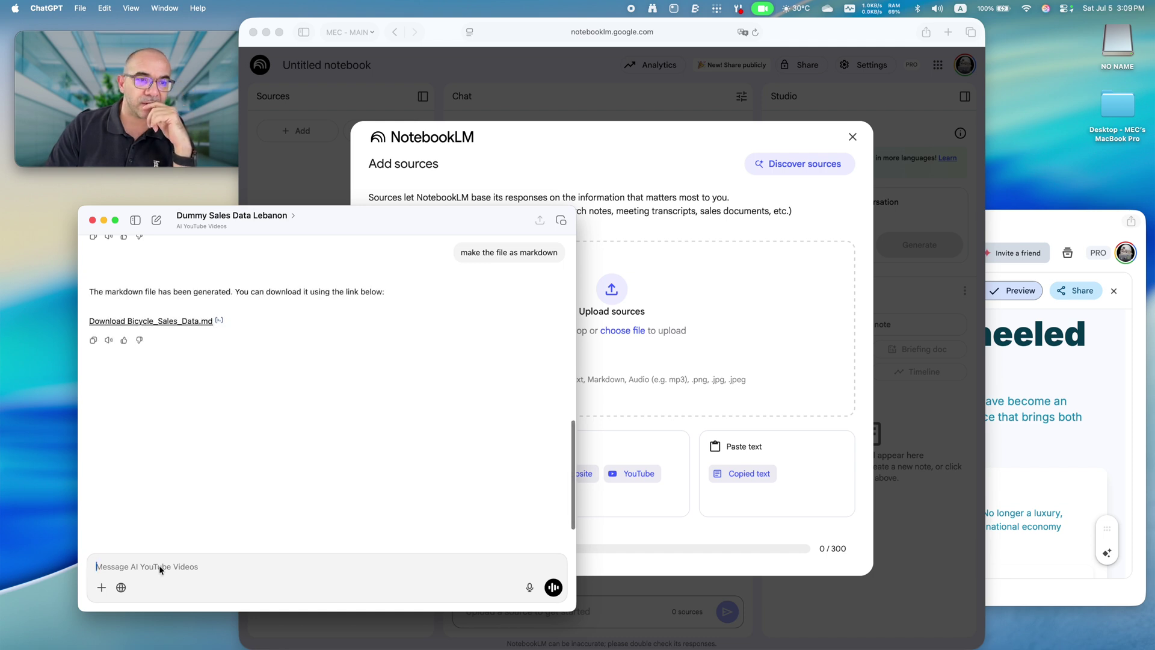
pyautogui.click(176, 321)
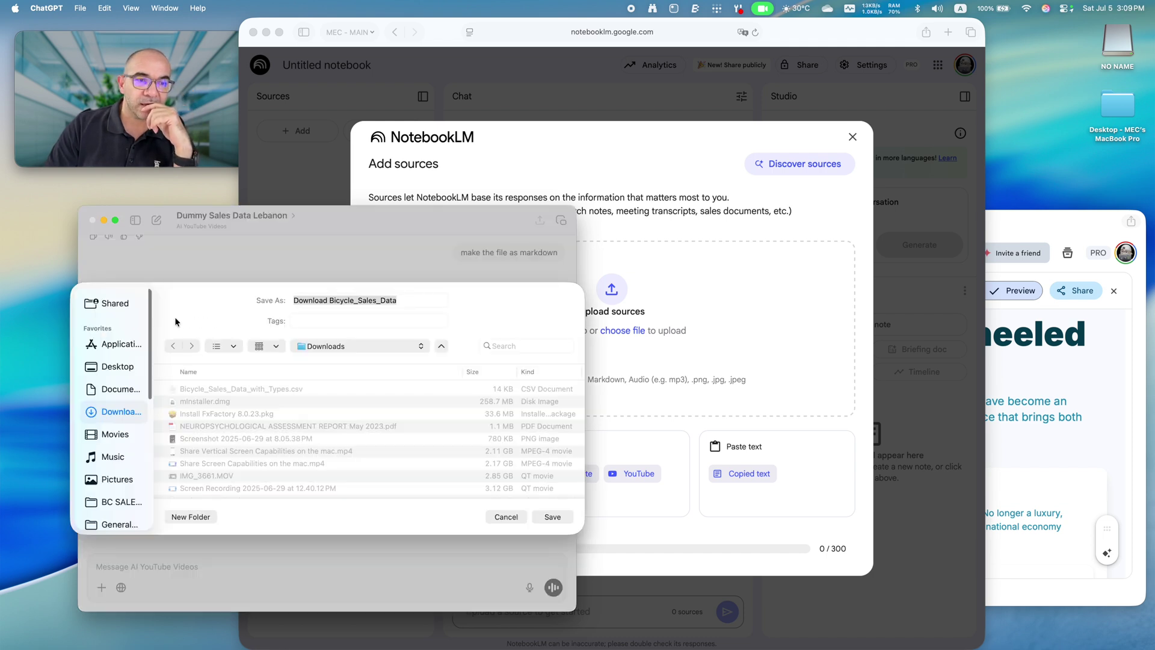
pyautogui.click(543, 518)
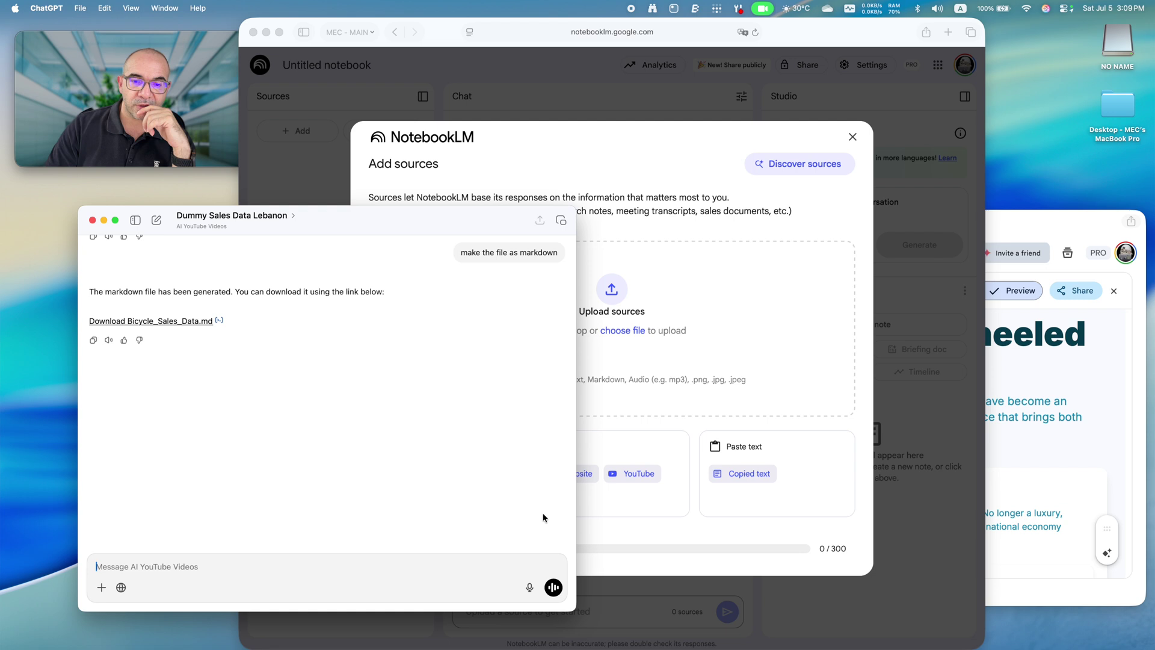
# Switch to NotebookLM and upload Download Bicycle_Sales_Data.md from Downloads as a notebook source.
pyautogui.click(632, 344)
pyautogui.click(623, 337)
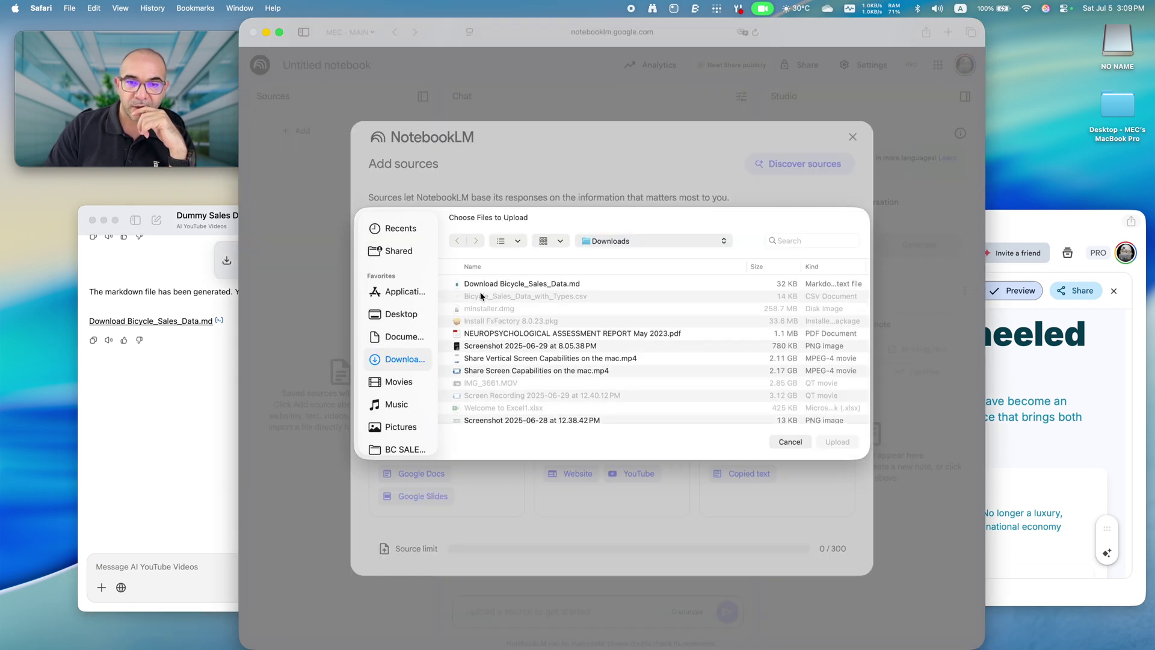
pyautogui.click(498, 287)
pyautogui.doubleClick(514, 287)
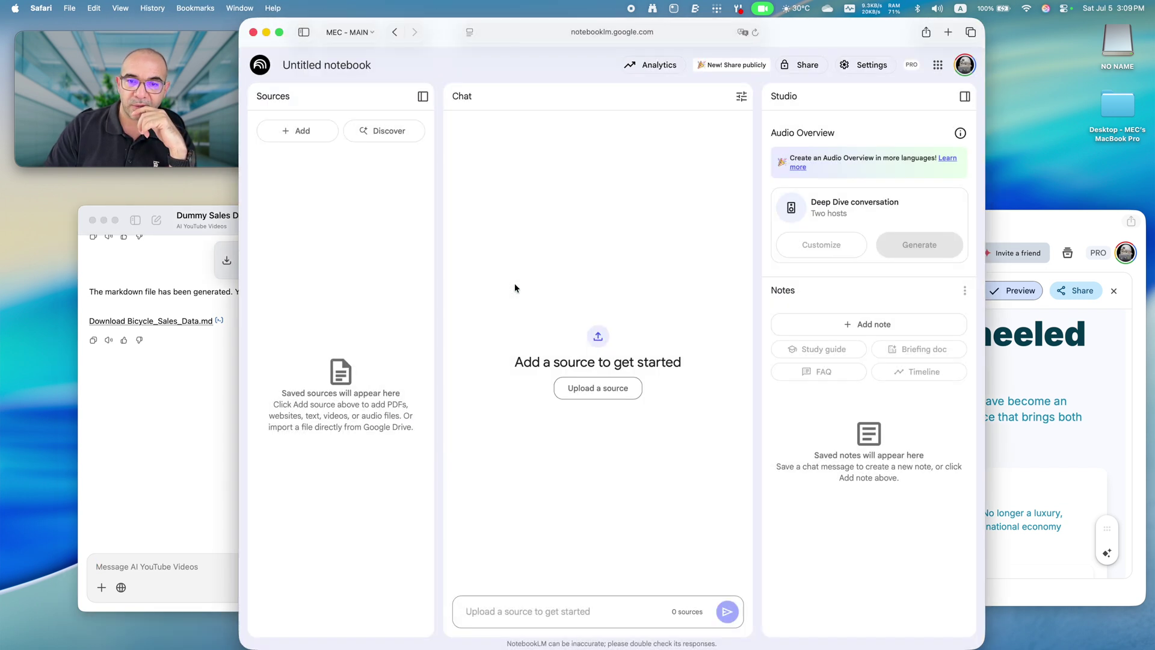
pyautogui.click(303, 137)
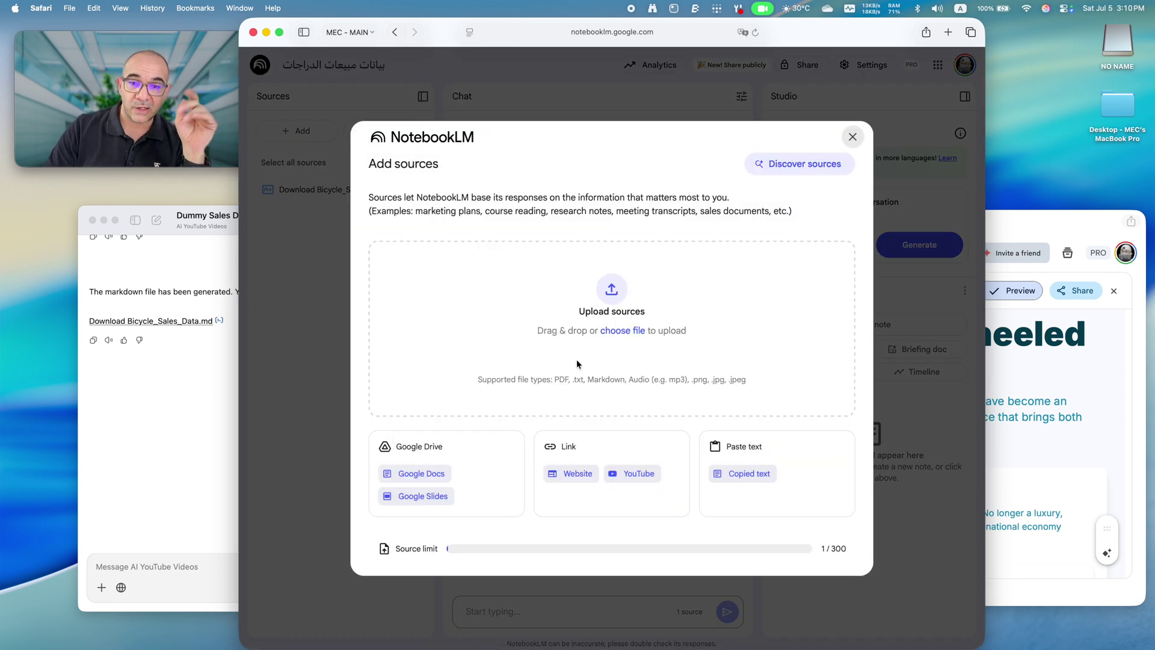
pyautogui.click(577, 475)
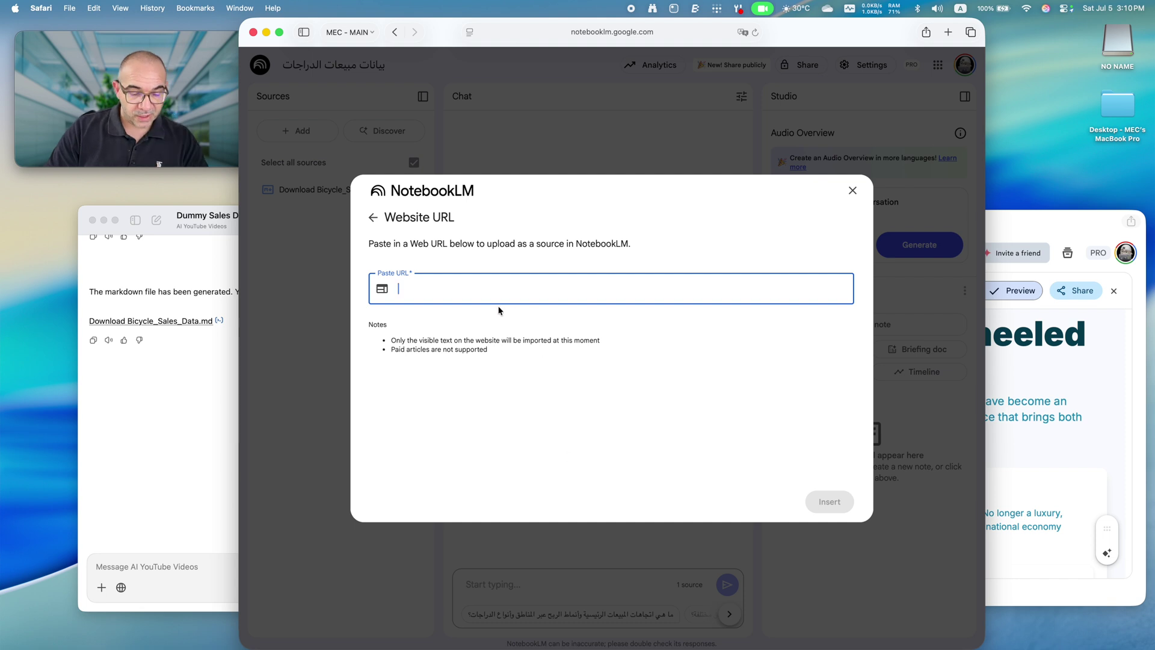
pyautogui.write('https://g.co/gemini/share/3816bca01d99')
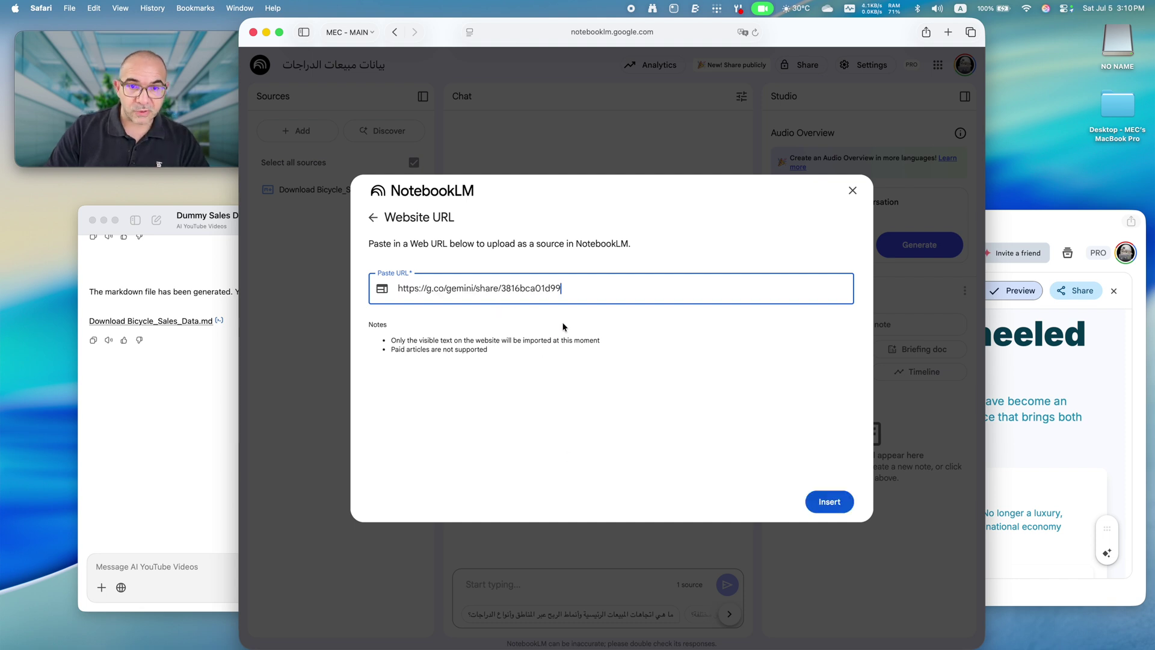
pyautogui.click(830, 502)
pyautogui.click(1071, 229)
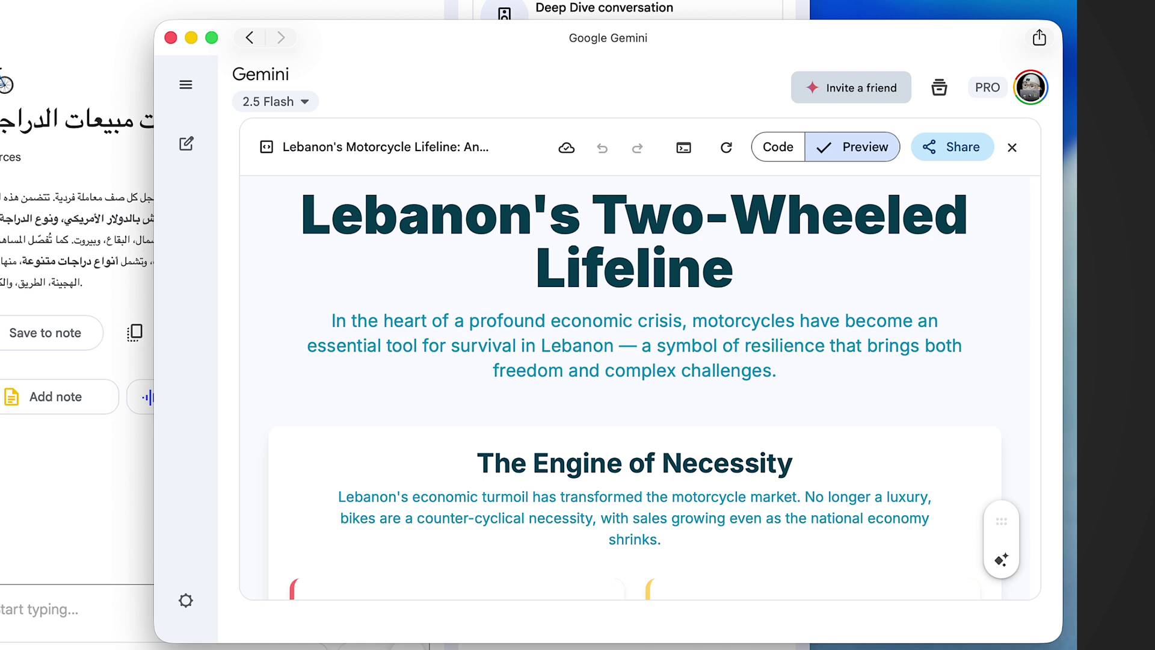
pyautogui.click(482, 7)
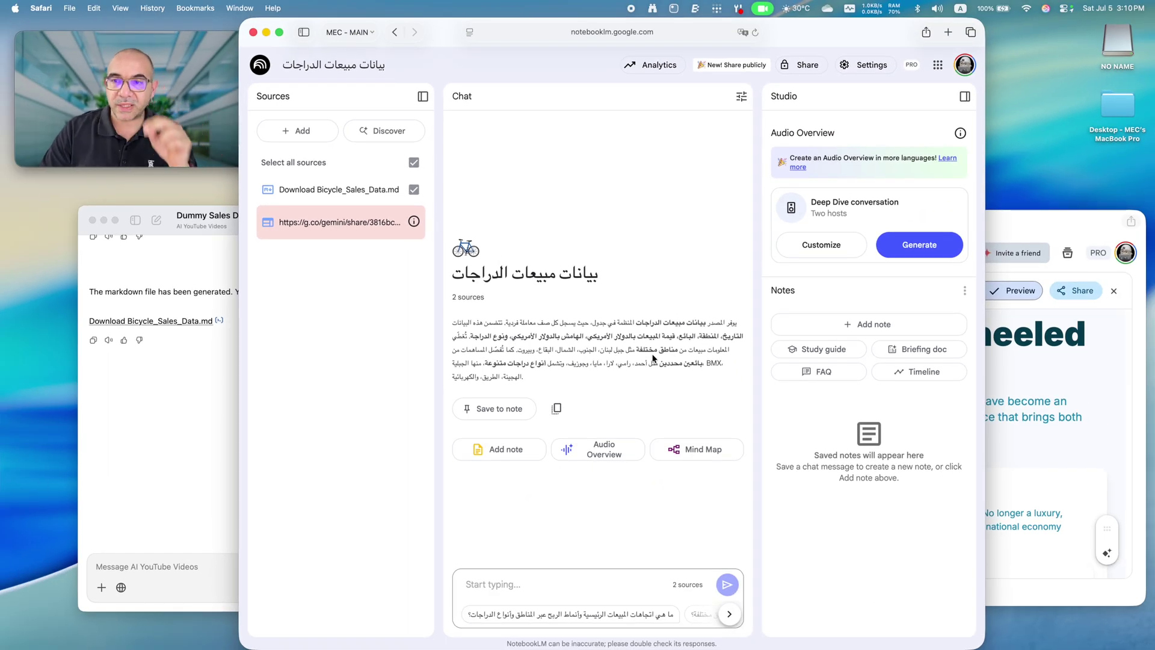
# Check the output language override in the NotebookLM settings and close them without saving.
pyautogui.click(869, 67)
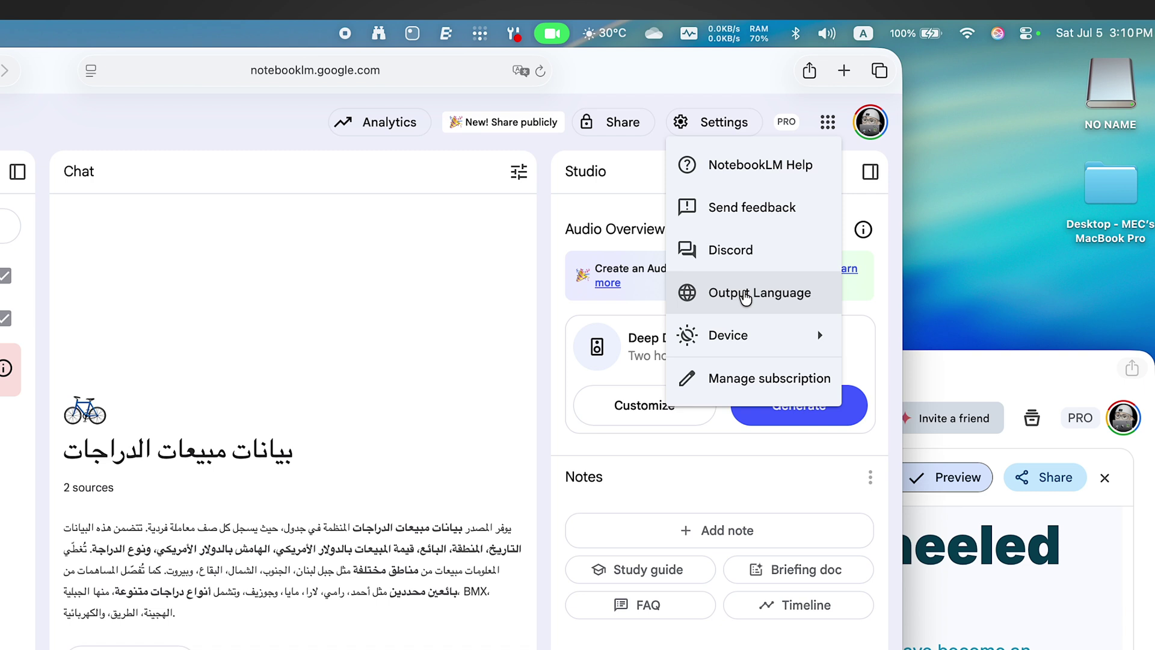
pyautogui.click(745, 295)
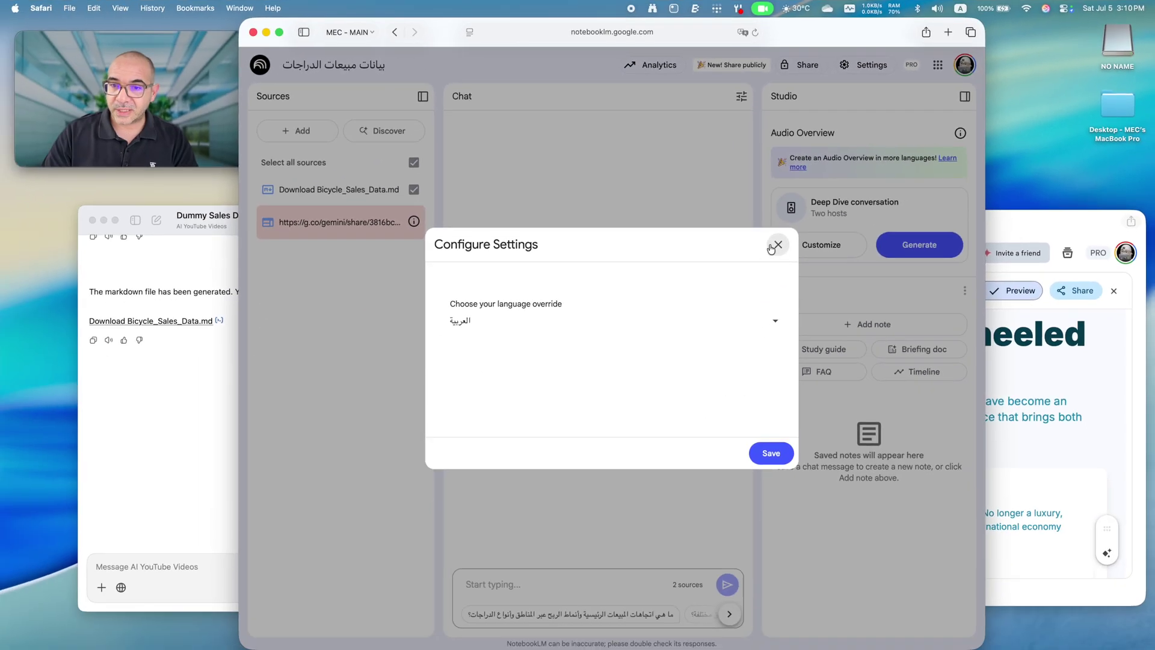
pyautogui.click(776, 245)
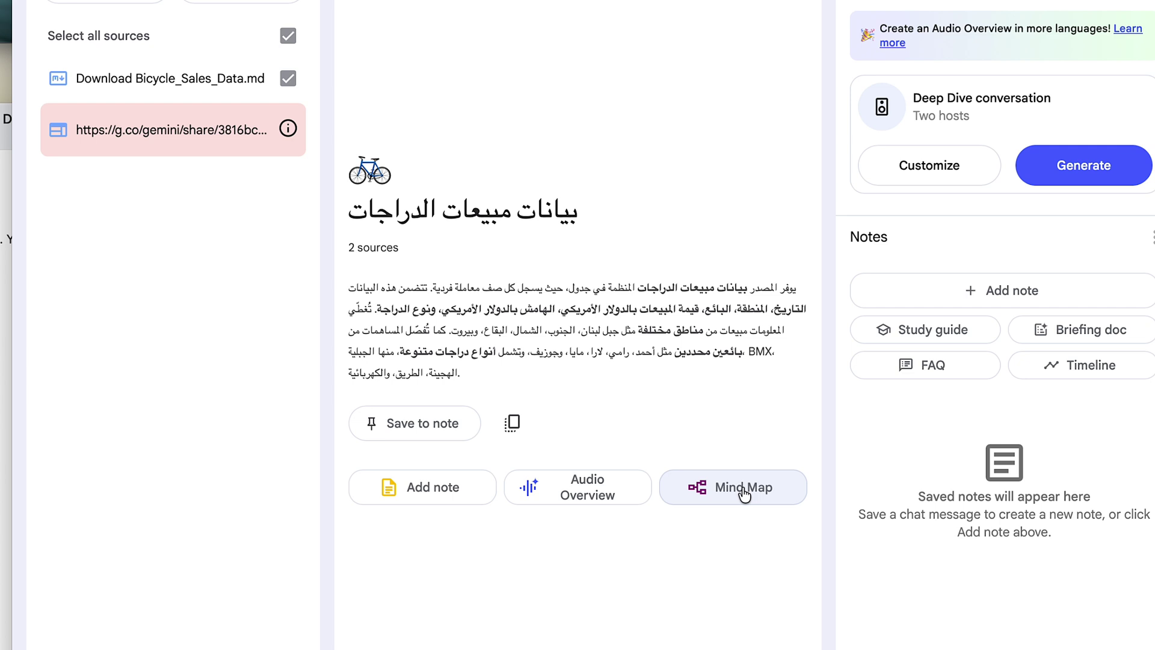
# Generate a mind map from the notebook sources and open it from the notes.
pyautogui.click(744, 490)
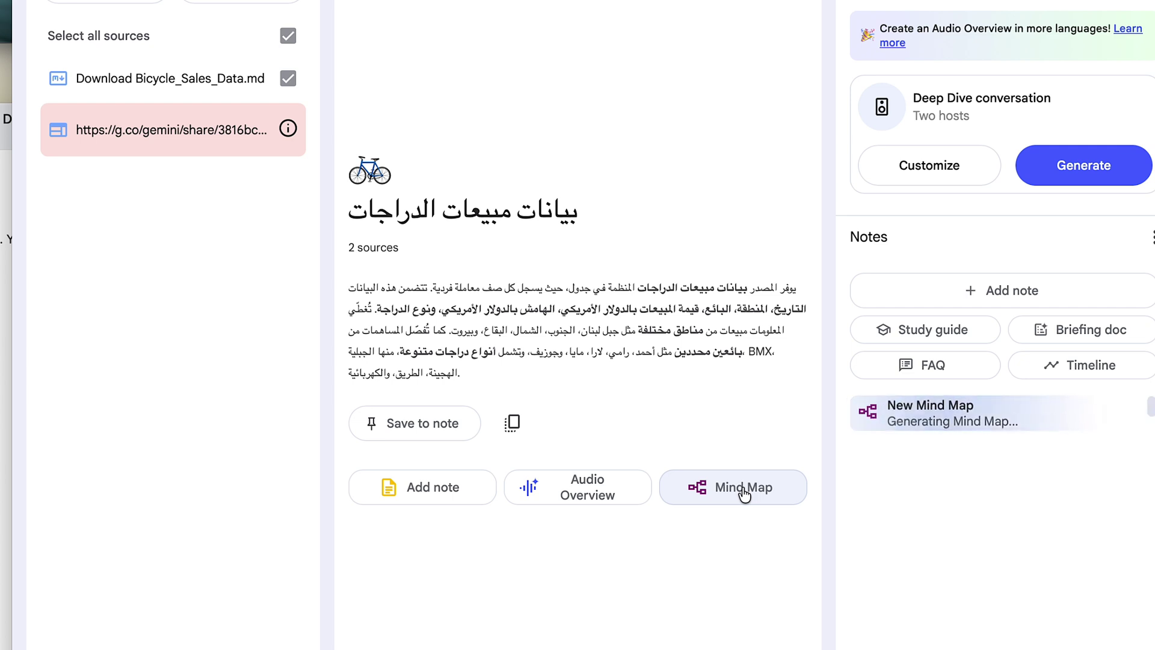
pyautogui.moveTo(926, 427)
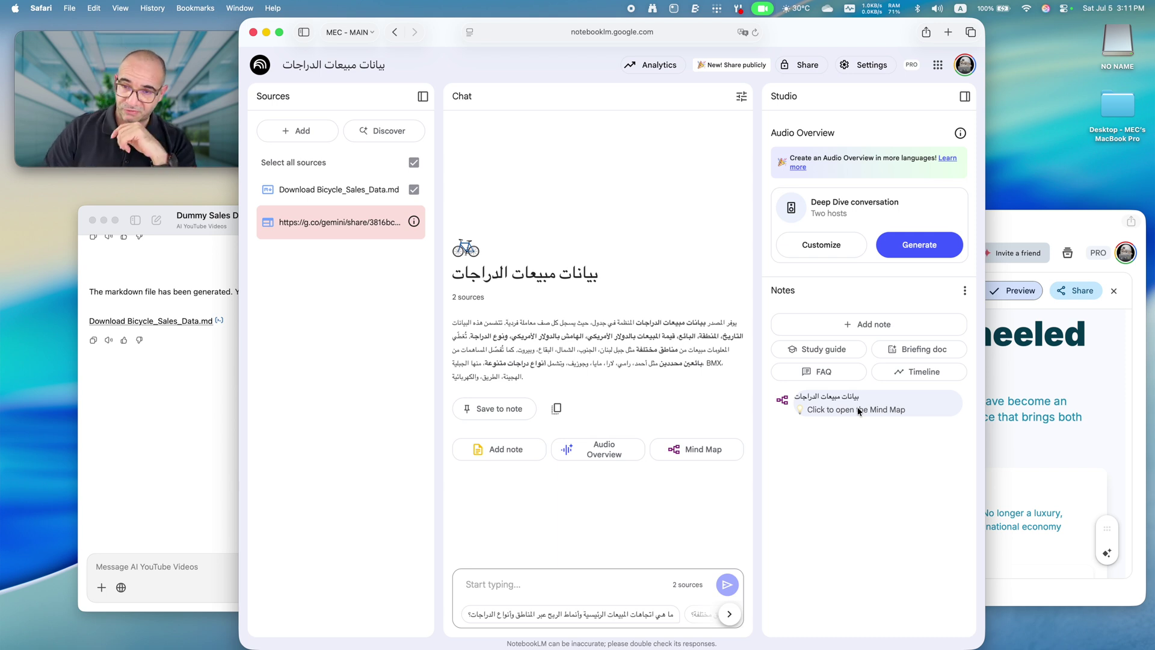
pyautogui.click(844, 409)
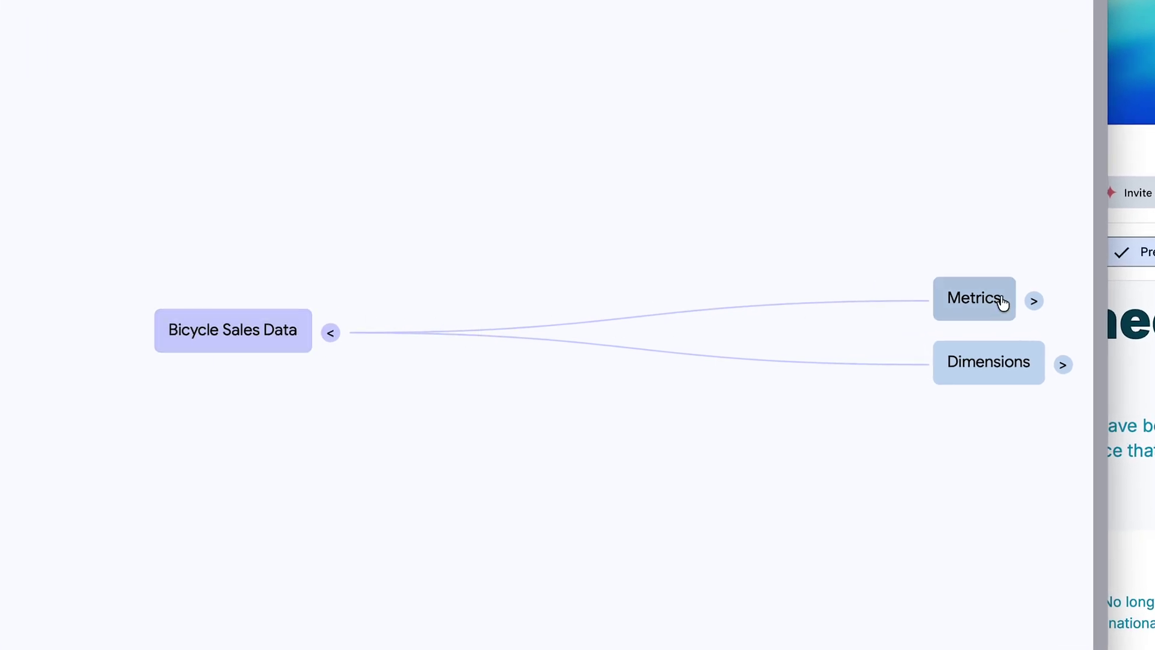
# Expand the Metrics branch of the mind map and have the chat discuss its Sales Value (USD) and Margin (USD) nodes.
pyautogui.click(1036, 298)
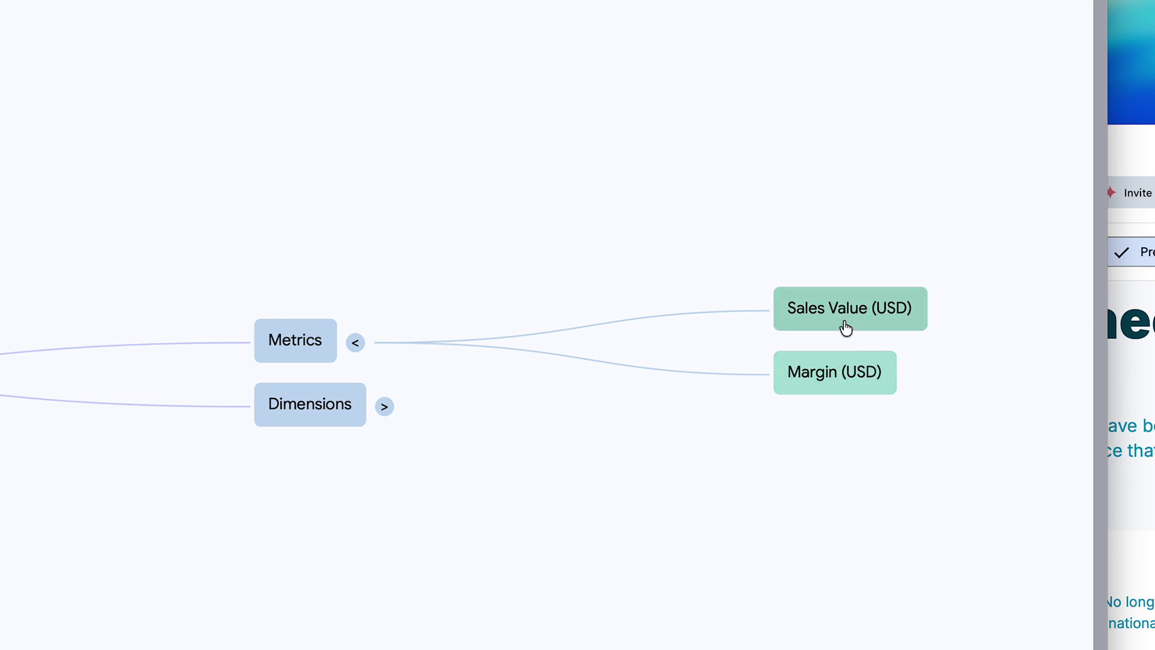
pyautogui.click(846, 323)
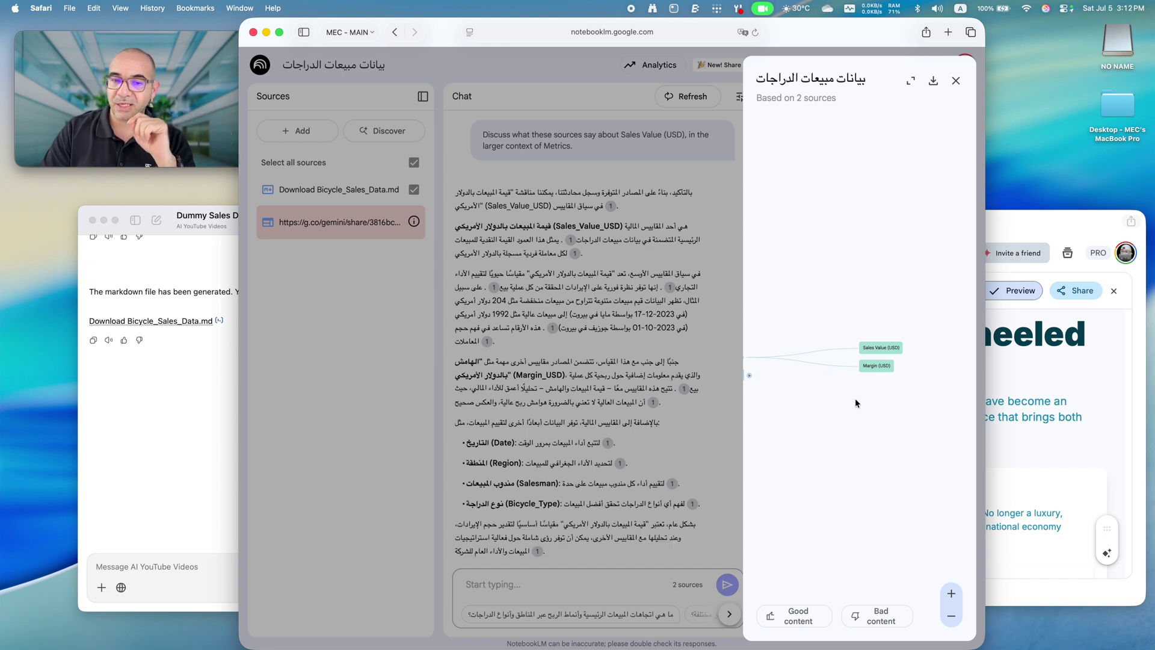
pyautogui.click(879, 366)
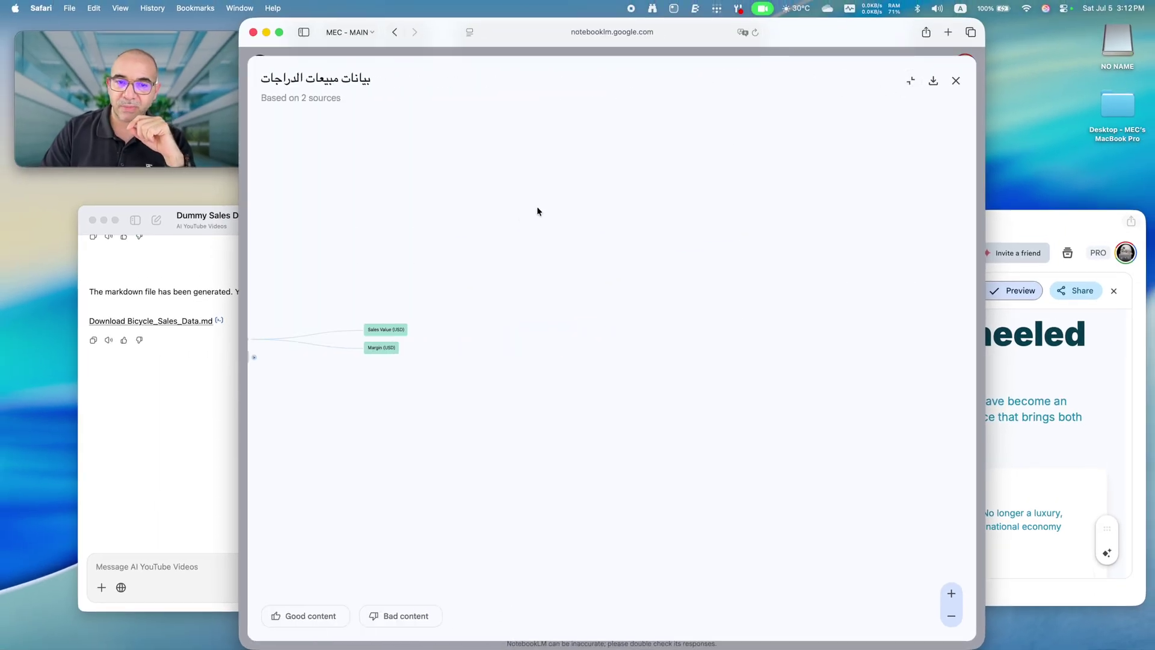
# Expand Dimensions with its Date, Region, Salesman and Bicycle Type branches, examine their nodes, and close the mind map.
pyautogui.click(960, 361)
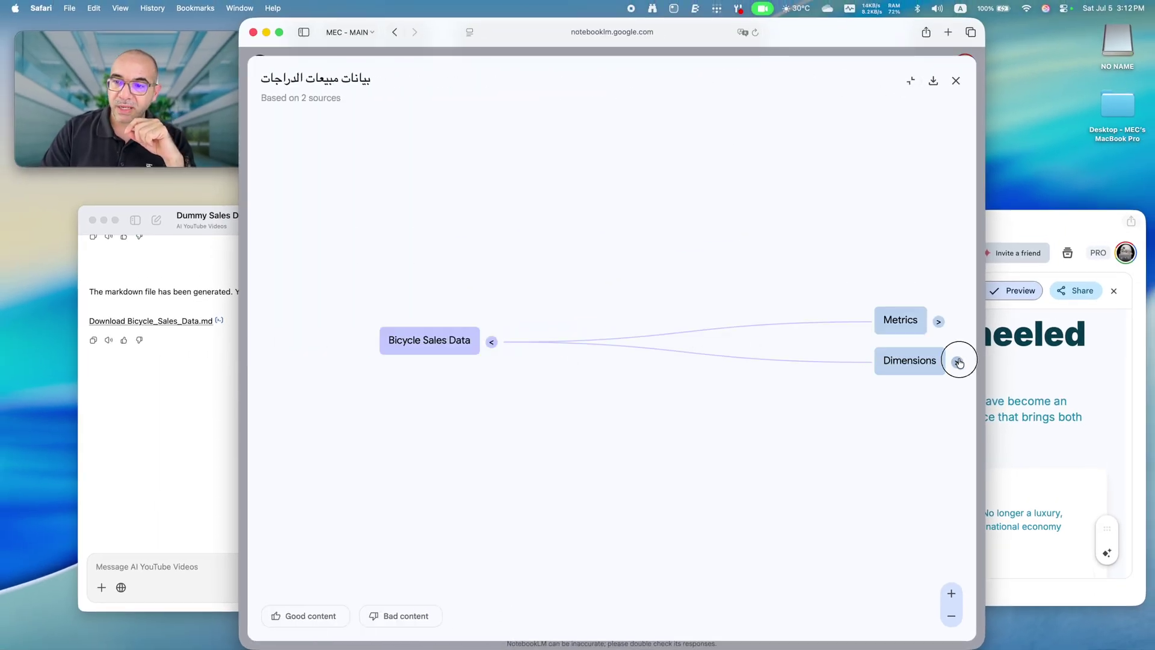
pyautogui.click(825, 286)
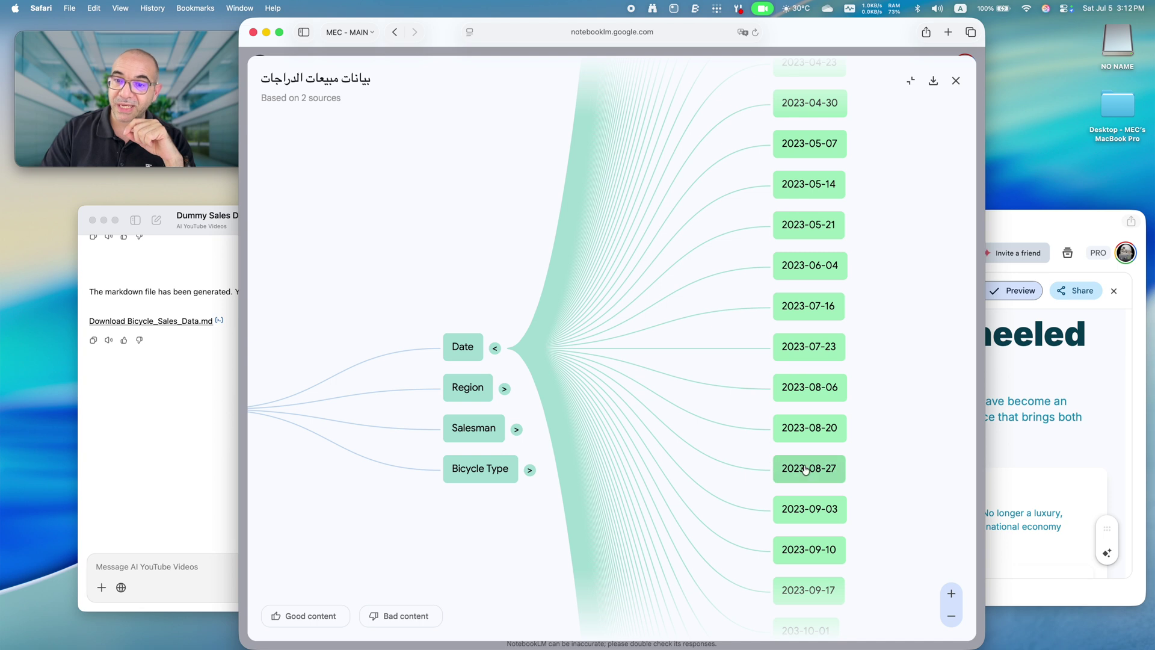
pyautogui.click(506, 390)
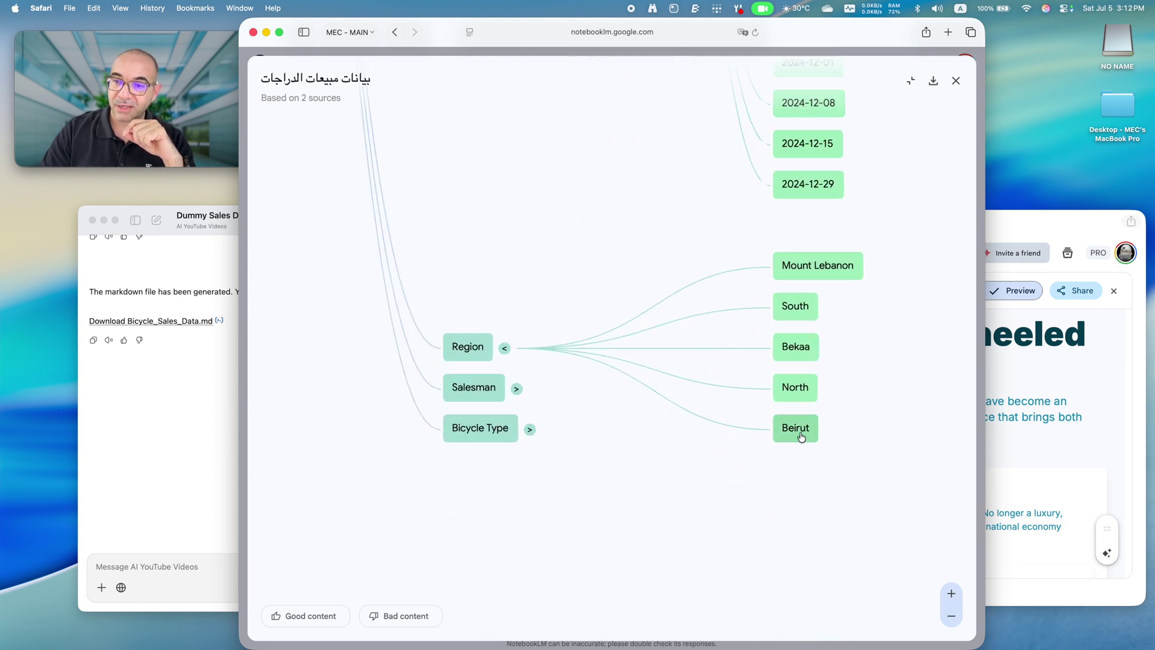
pyautogui.click(516, 389)
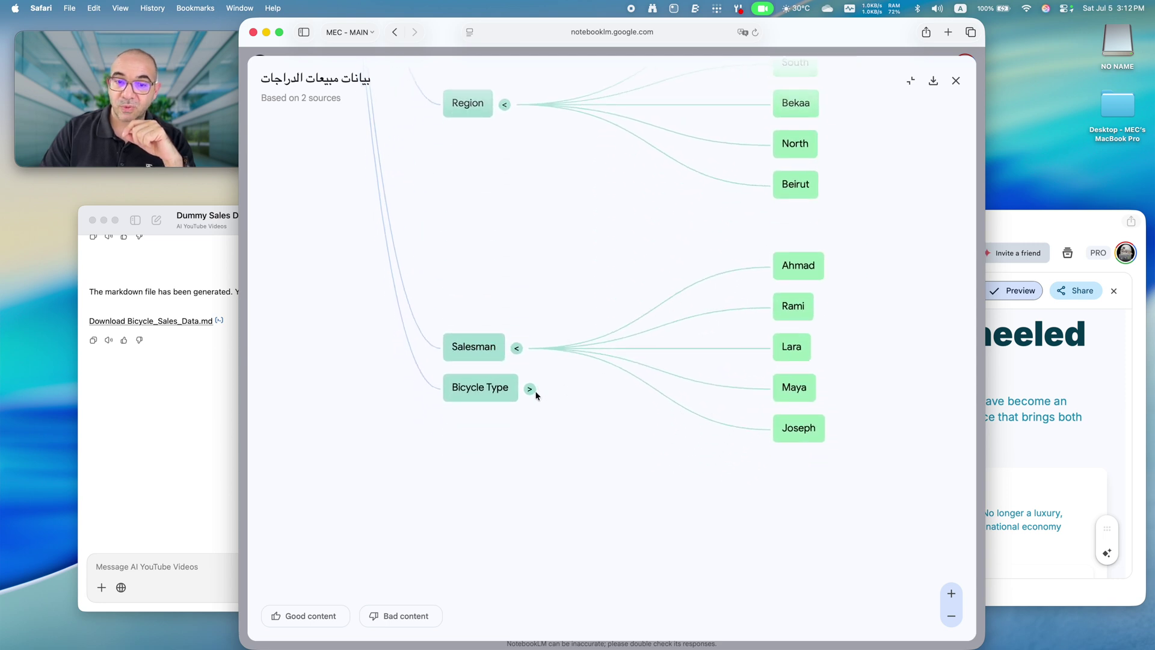
pyautogui.click(531, 389)
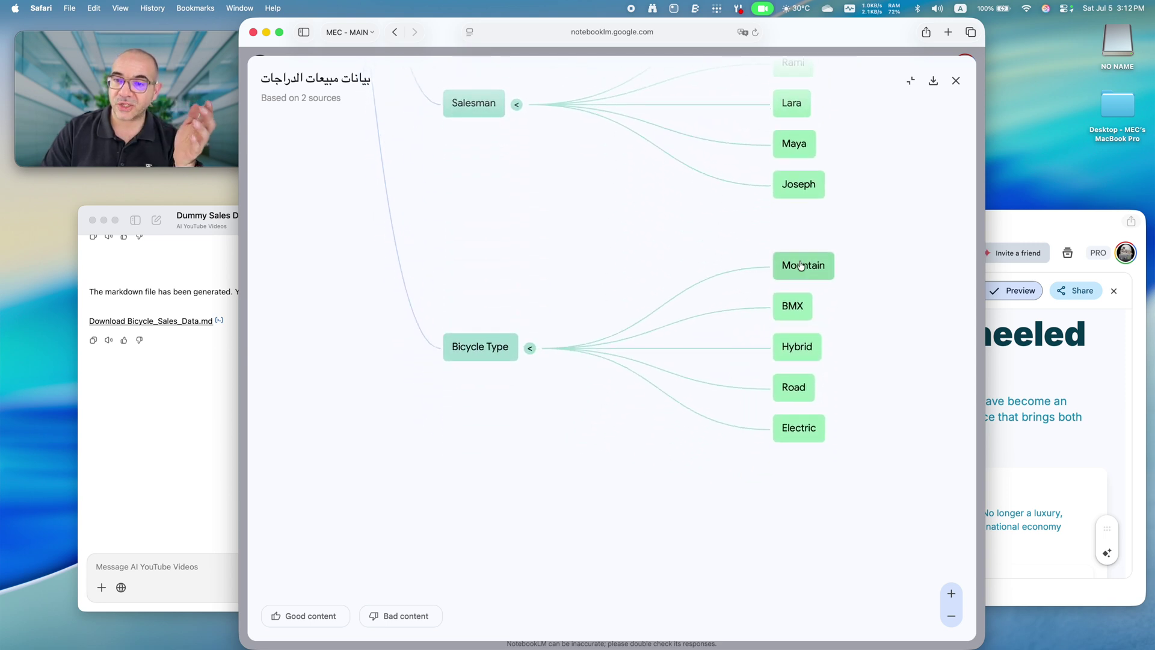
pyautogui.scroll(3, 631, 259)
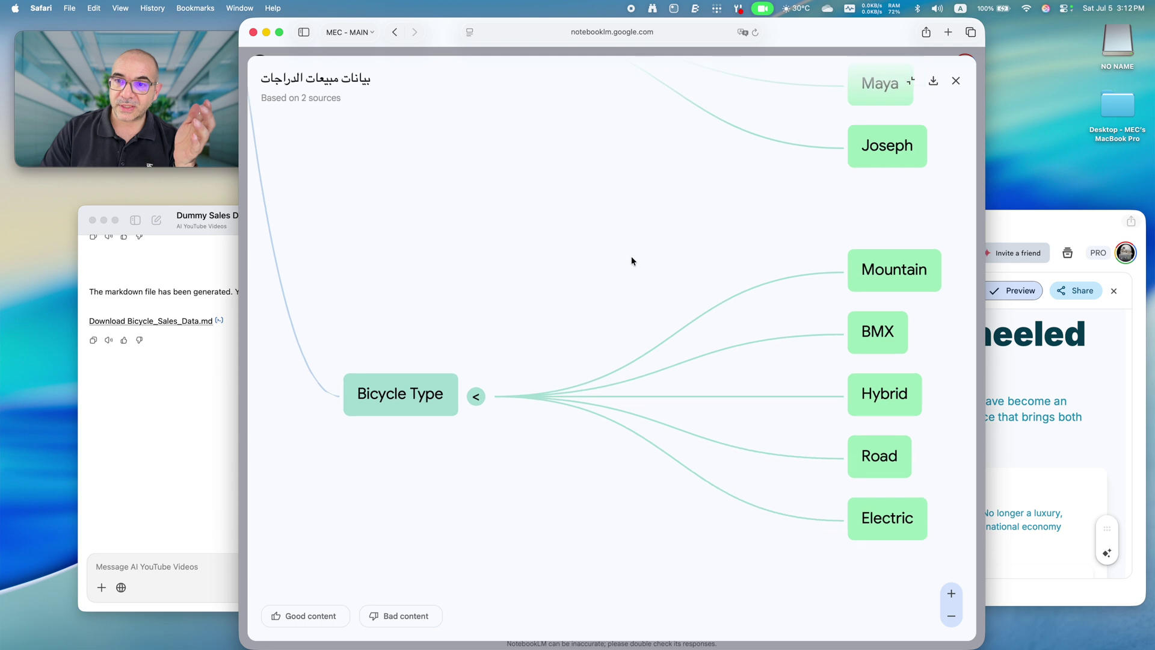
pyautogui.scroll(-4, 632, 259)
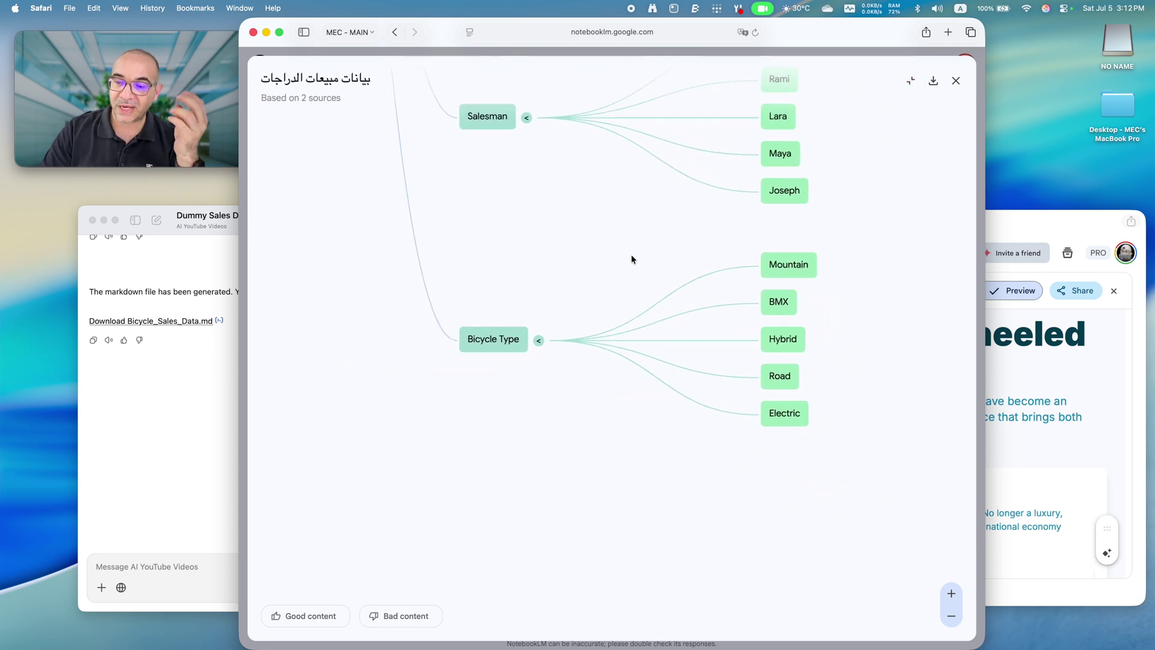
pyautogui.scroll(-1, 631, 255)
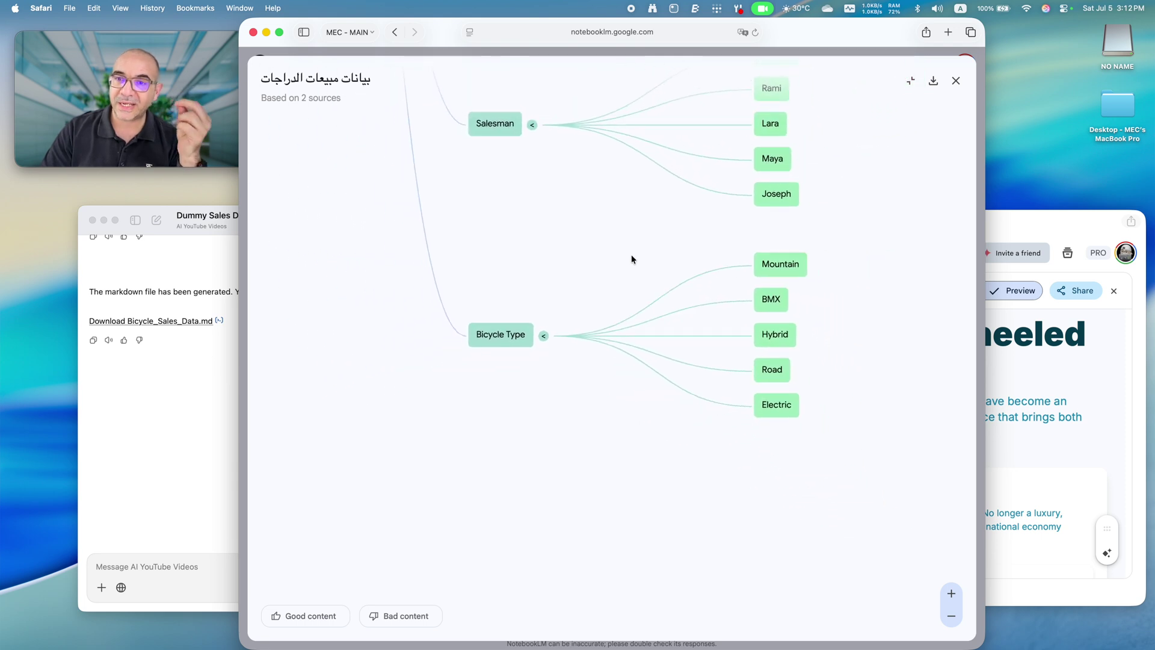
pyautogui.click(957, 81)
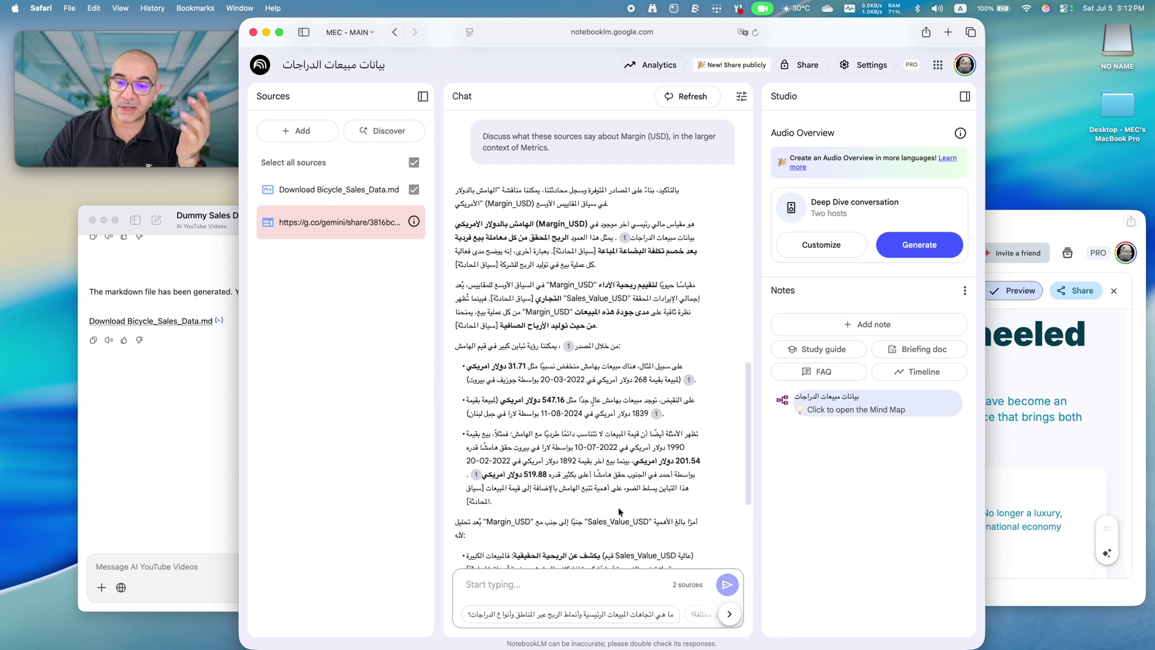
# Ask the suggested question about main sales trends and profit patterns across regions and bicycle types, and read through the answer.
pyautogui.click(588, 623)
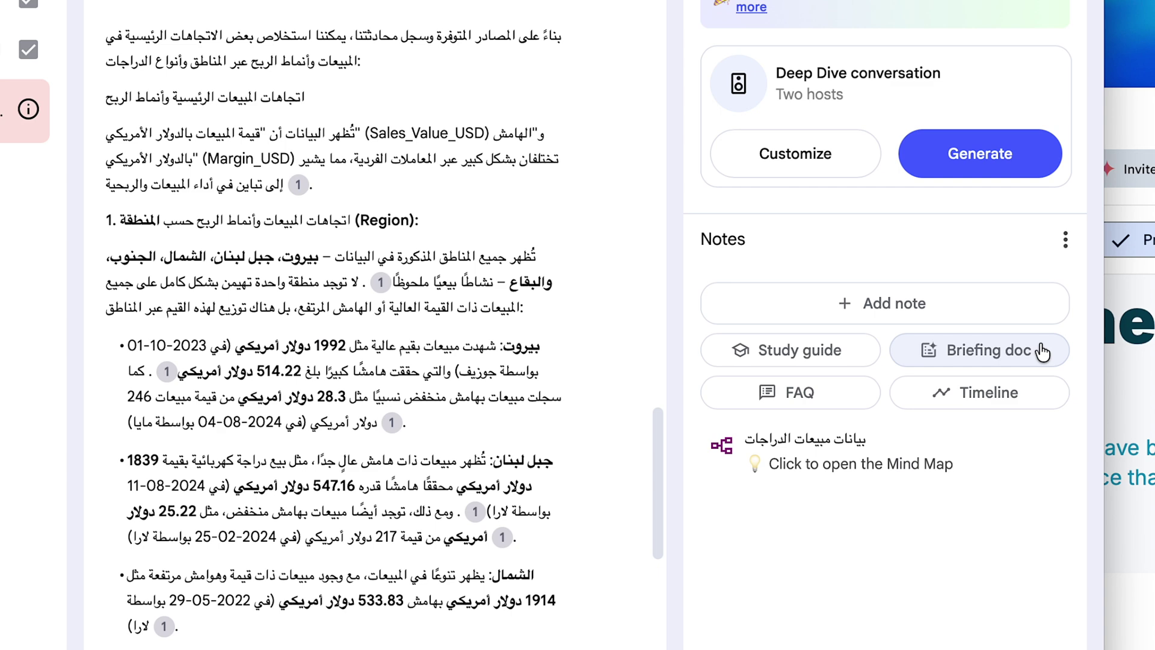
pyautogui.scroll(-14, 253, 560)
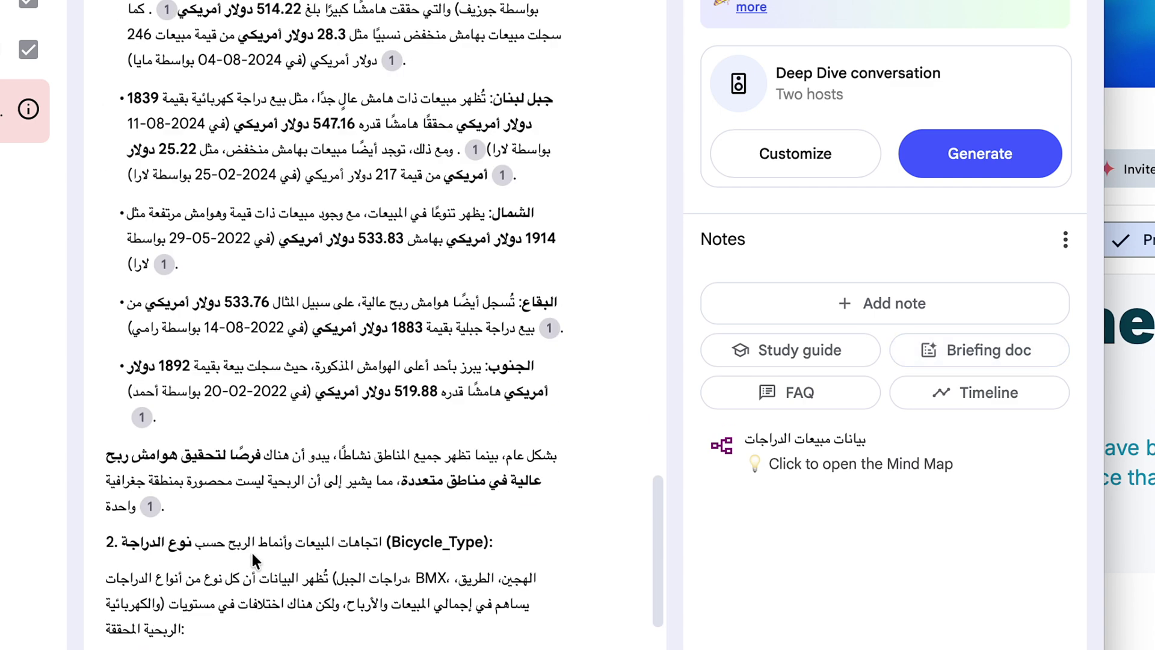
pyautogui.scroll(10, 253, 559)
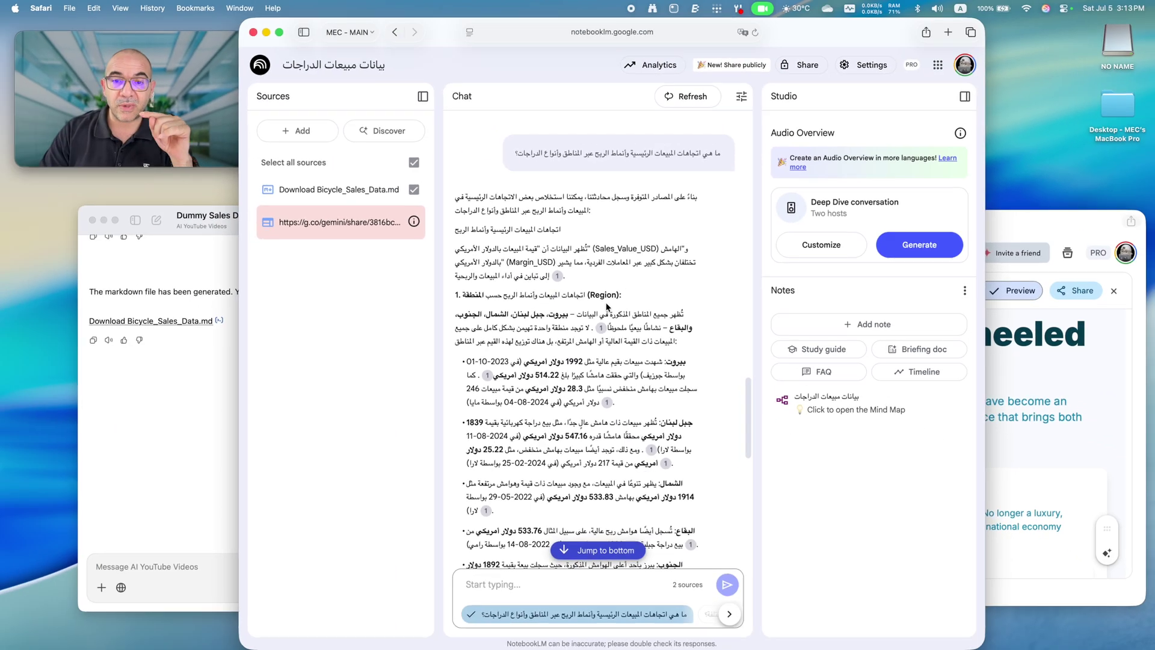
pyautogui.scroll(-2, 503, 207)
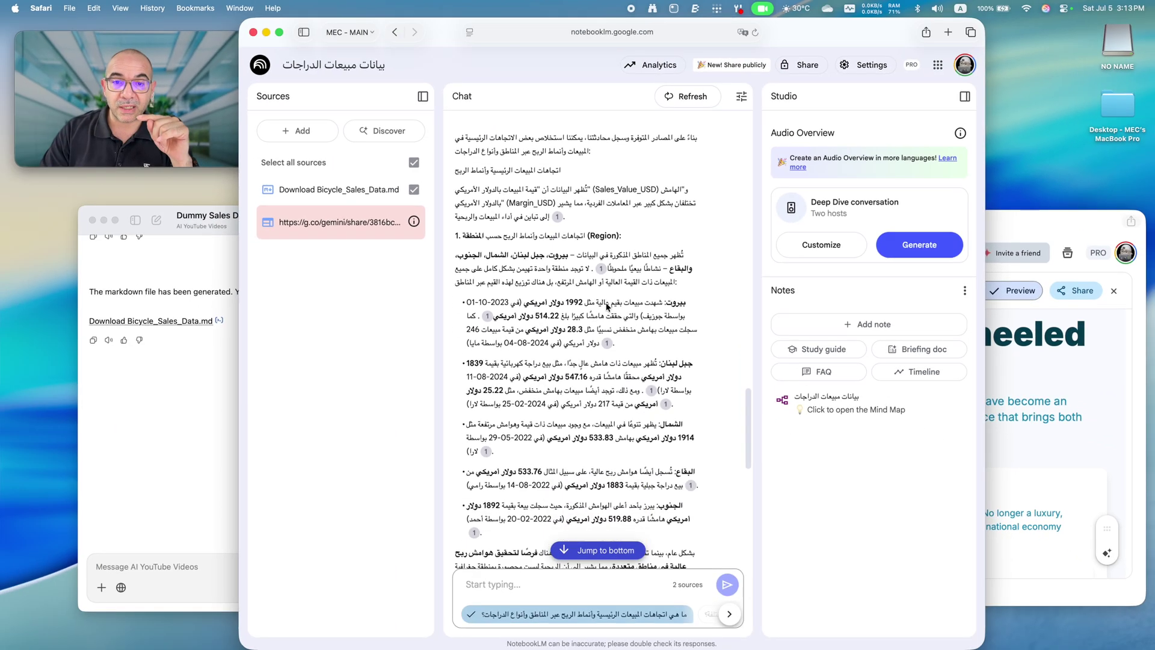
pyautogui.scroll(-2, 652, 240)
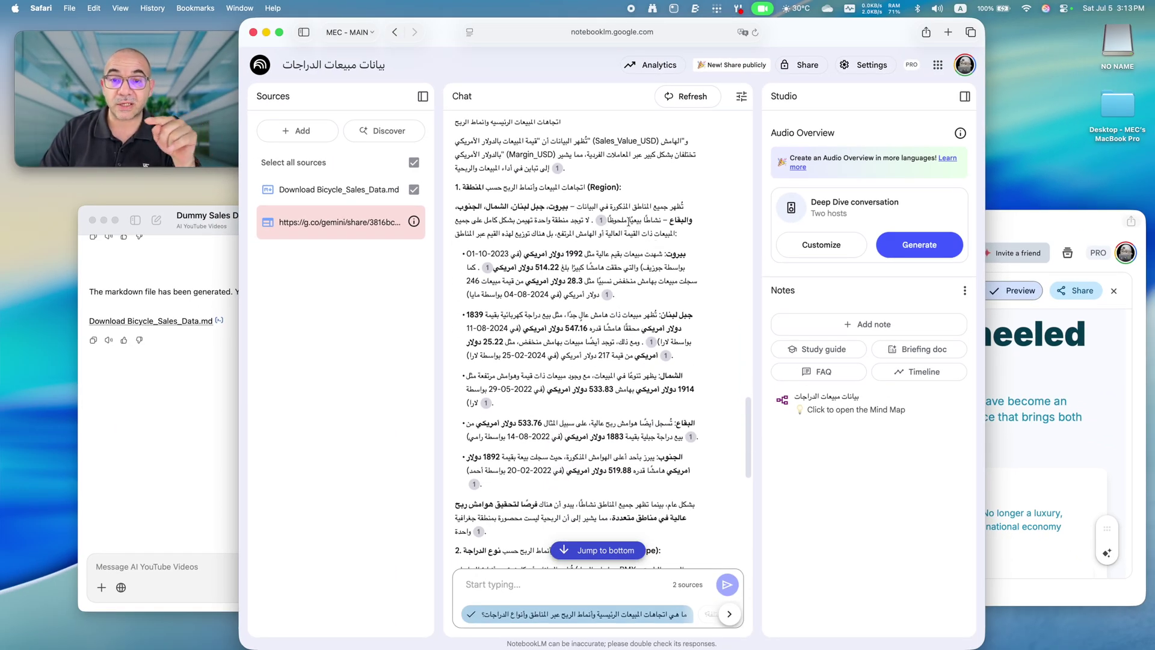
pyautogui.scroll(-3, 619, 241)
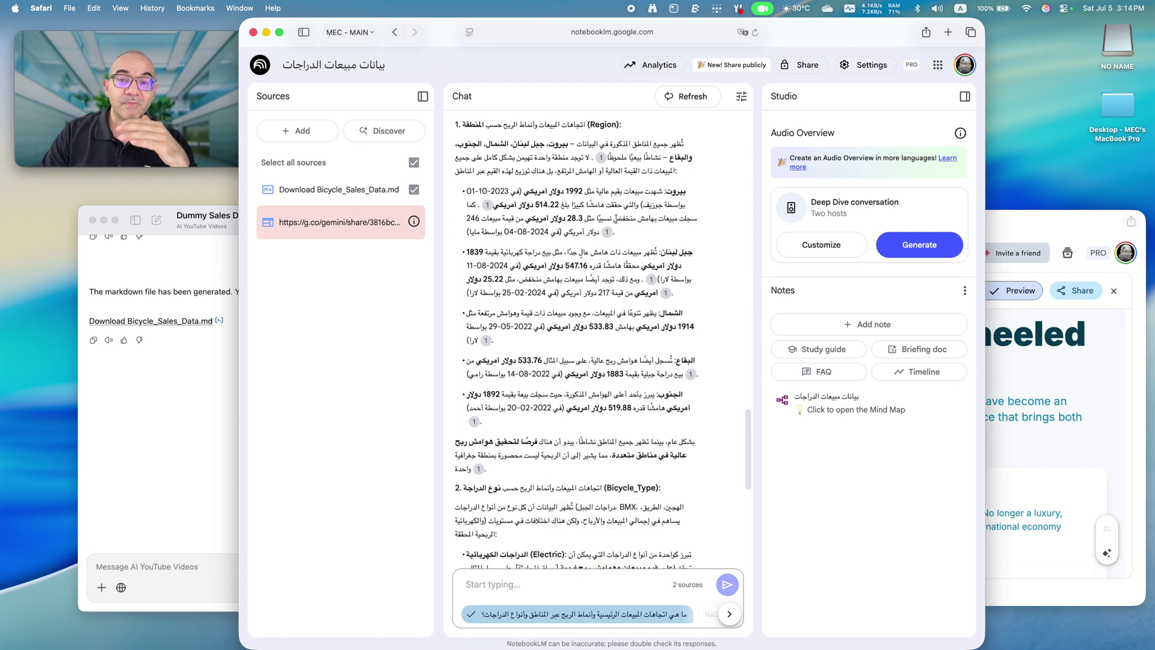
pyautogui.scroll(-5, 614, 219)
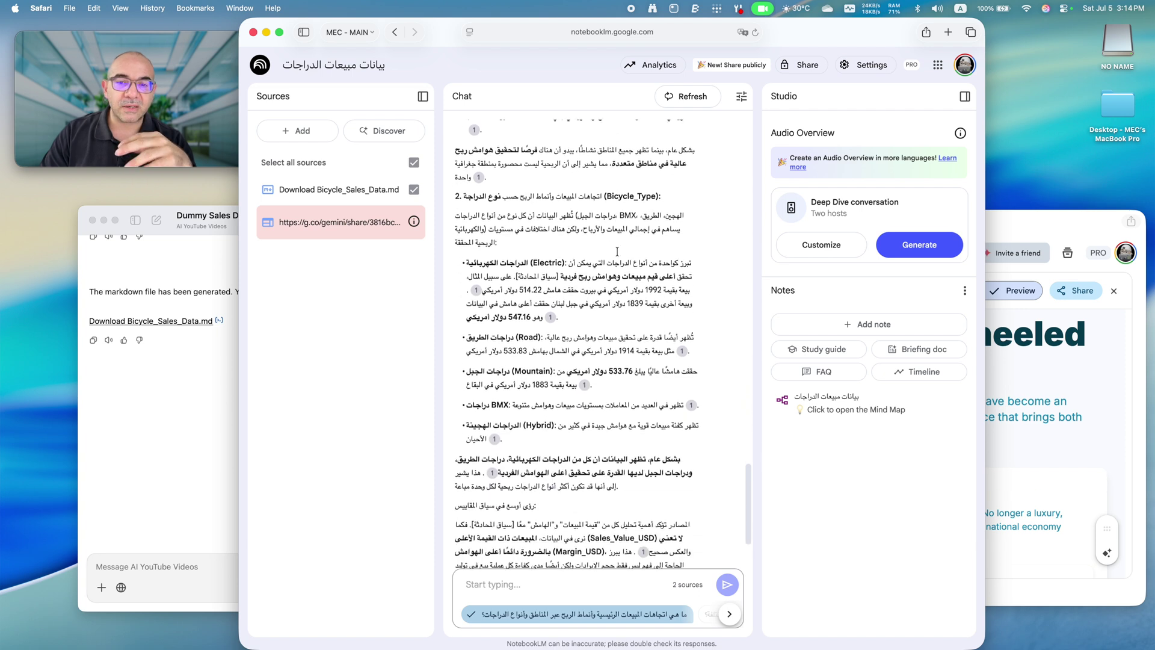
pyautogui.scroll(-3, 617, 251)
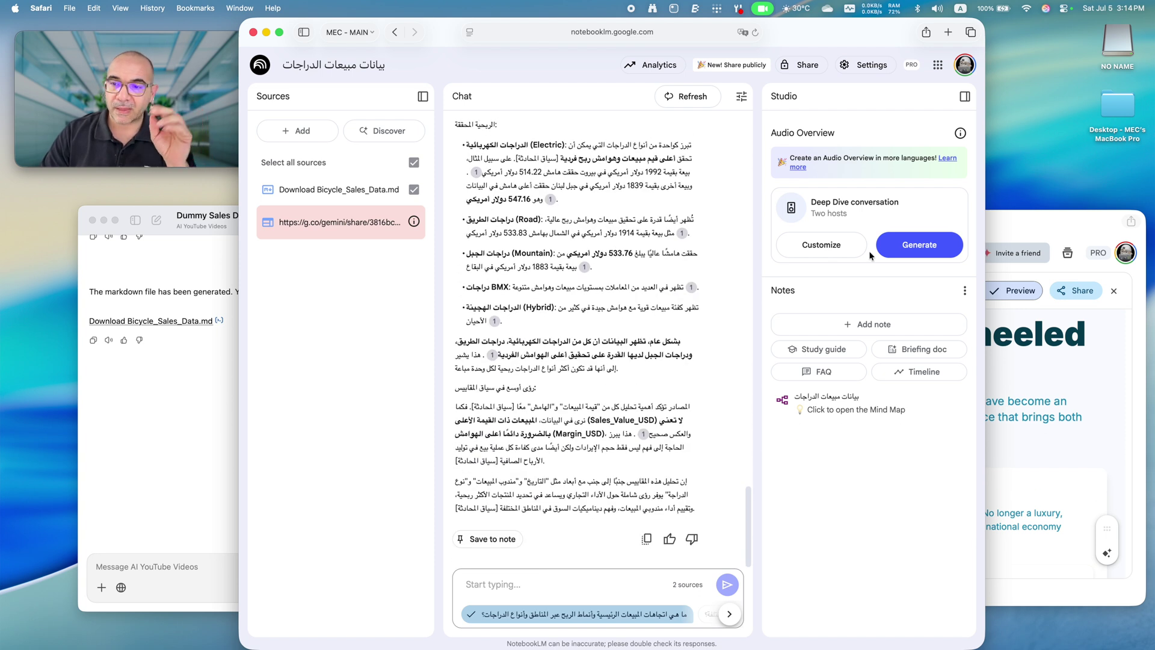
# Generate a study guide from the two sources, review its contents, and return to the notes overview.
pyautogui.click(817, 355)
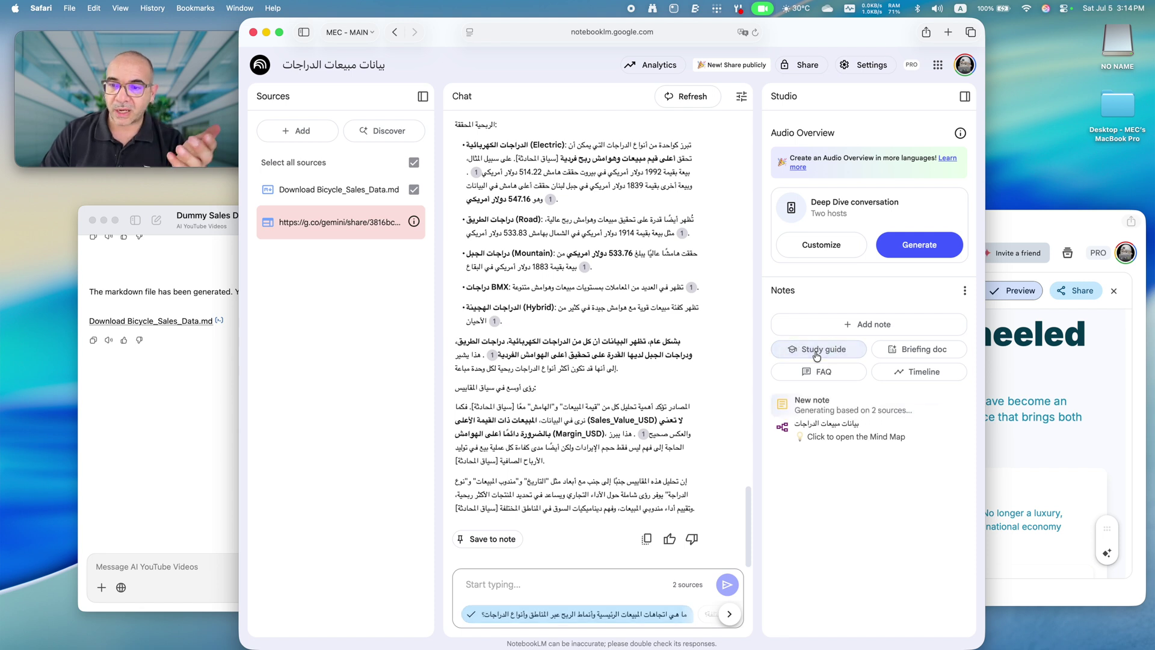
pyautogui.click(834, 404)
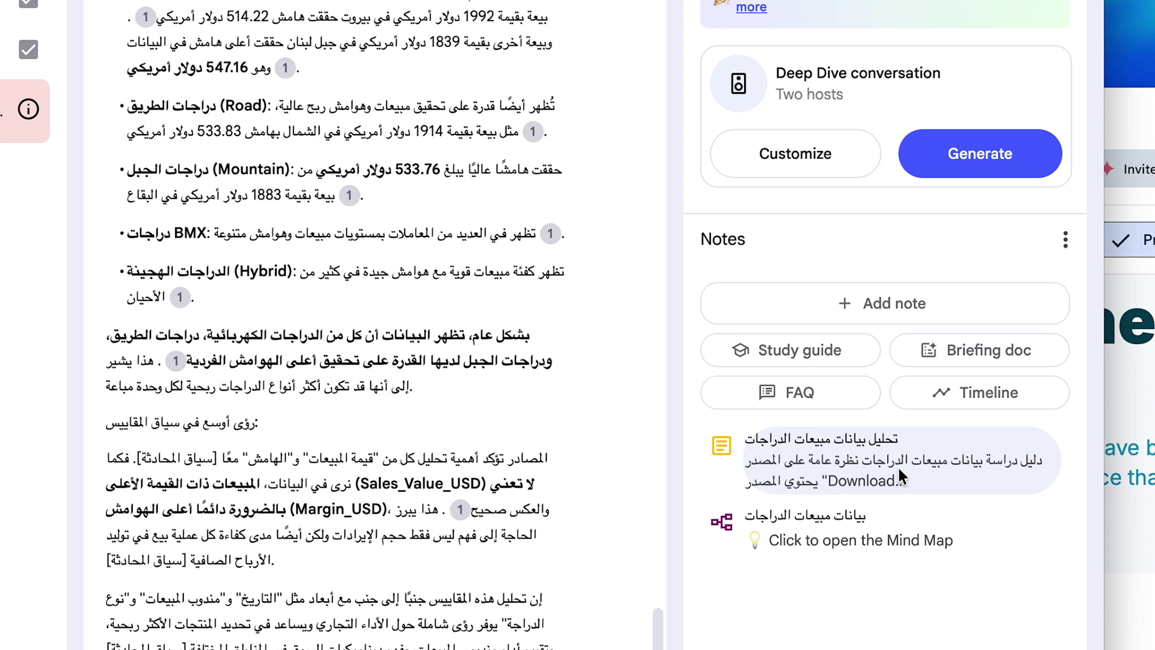
pyautogui.click(901, 478)
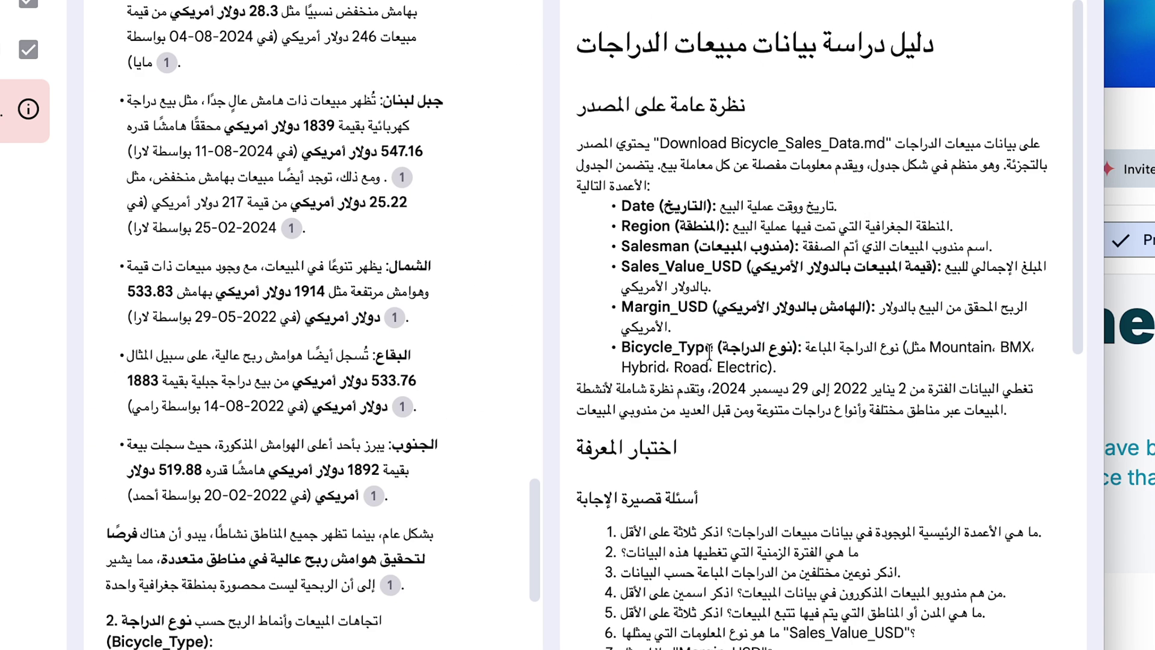
pyautogui.scroll(-10, 760, 508)
pyautogui.scroll(-3, 760, 509)
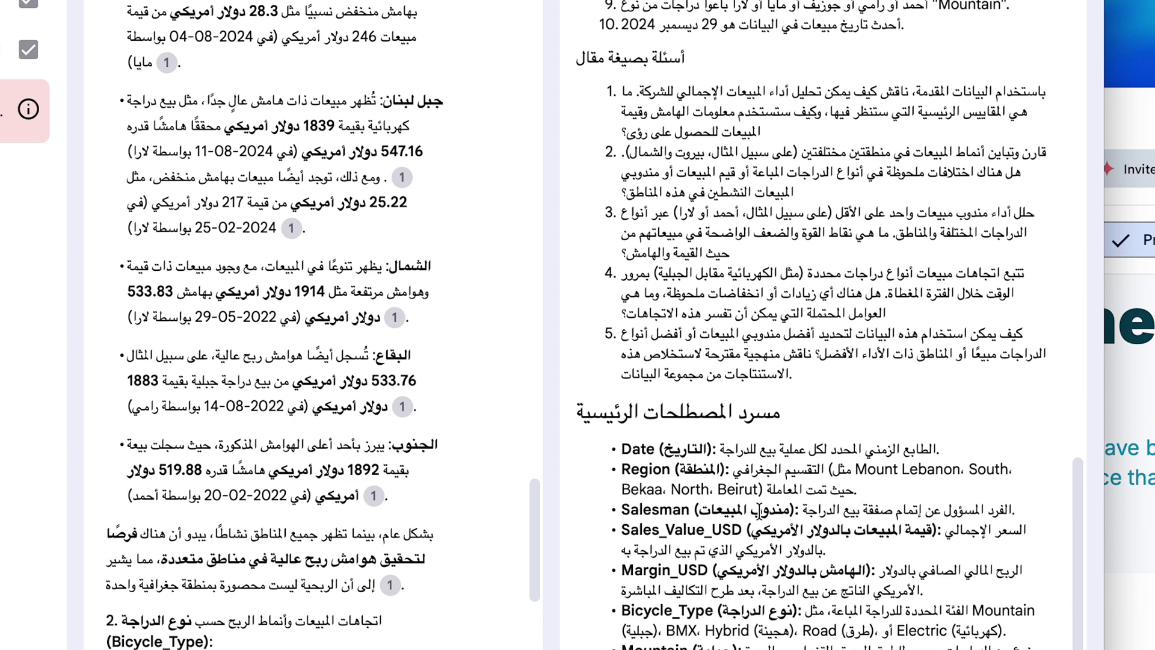
pyautogui.scroll(12, 760, 510)
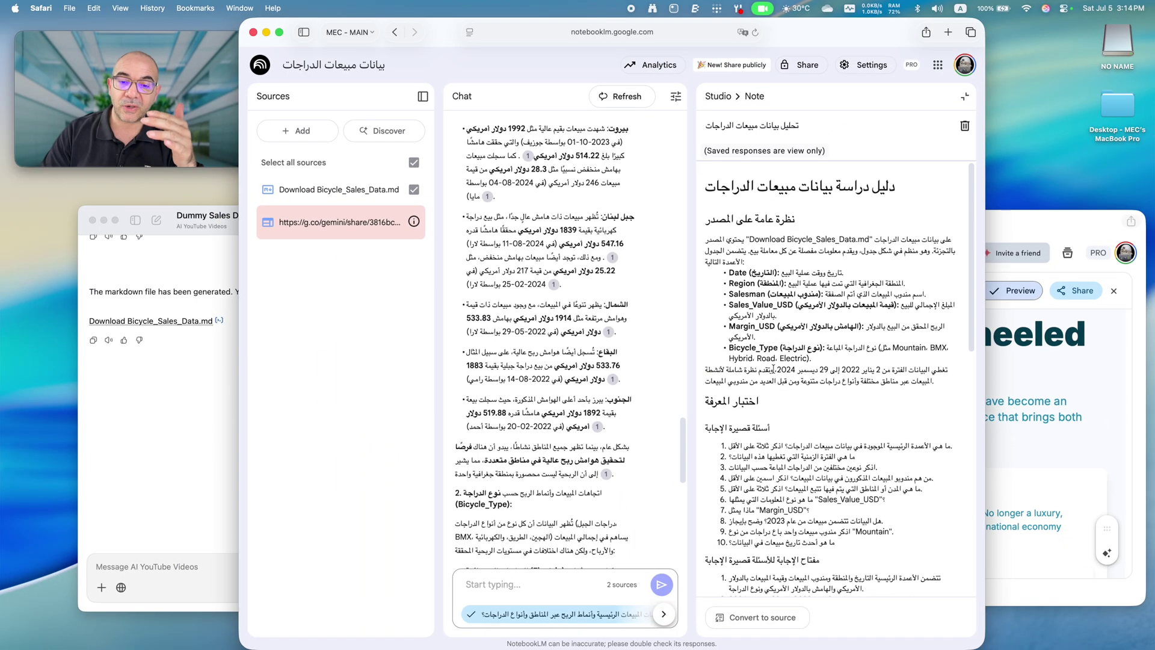
pyautogui.click(963, 98)
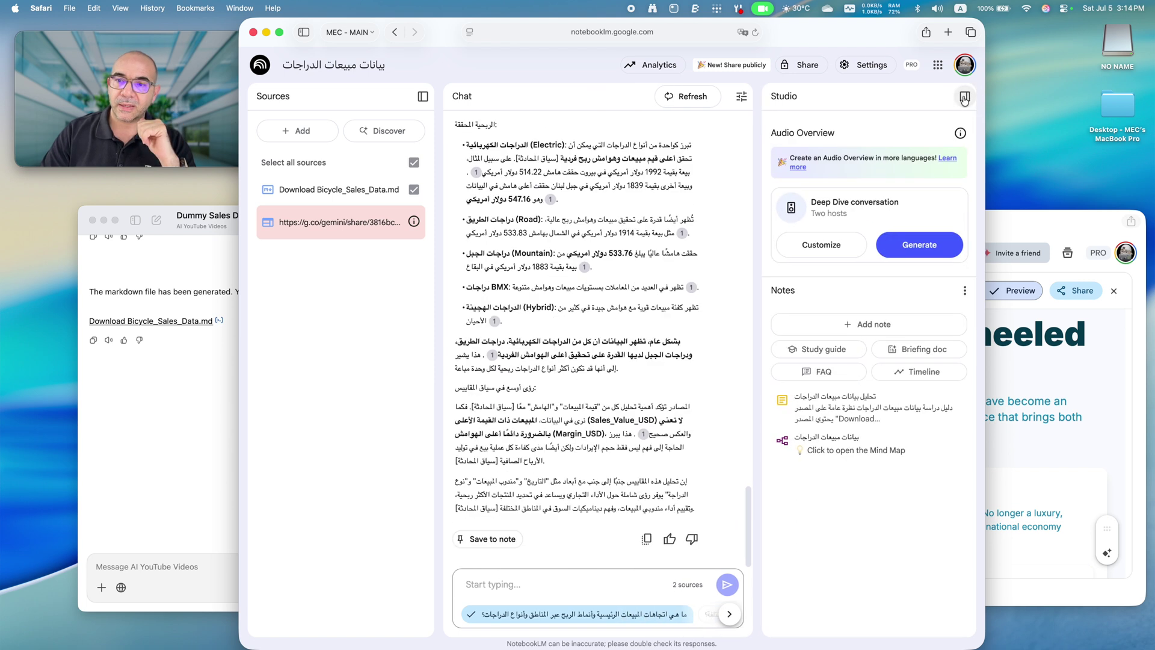
# Generate an FAQ note from the sources, read its questions and answers, and return to the notes overview.
pyautogui.click(821, 381)
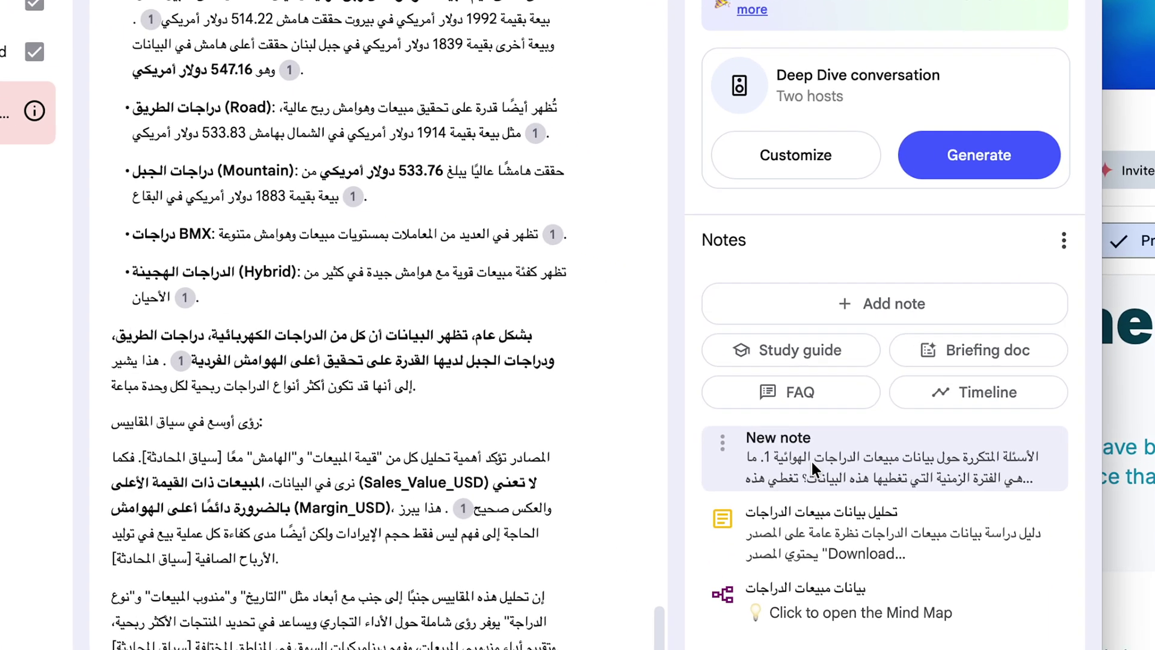
pyautogui.click(814, 470)
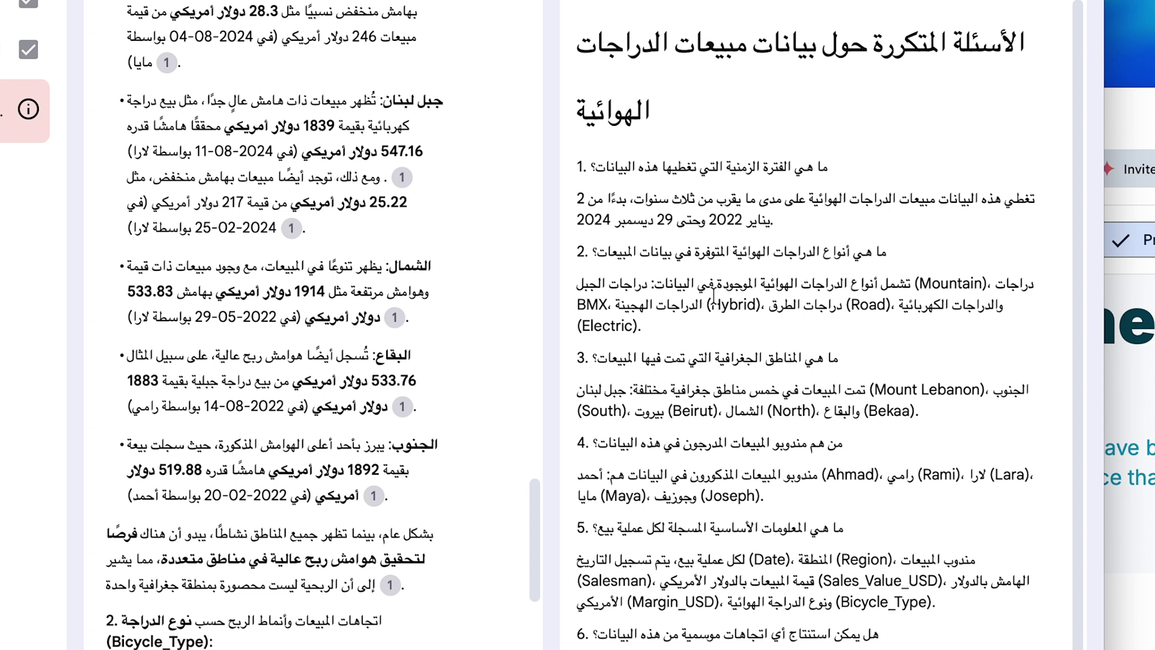
pyautogui.scroll(-3, 692, 241)
pyautogui.scroll(3, 715, 298)
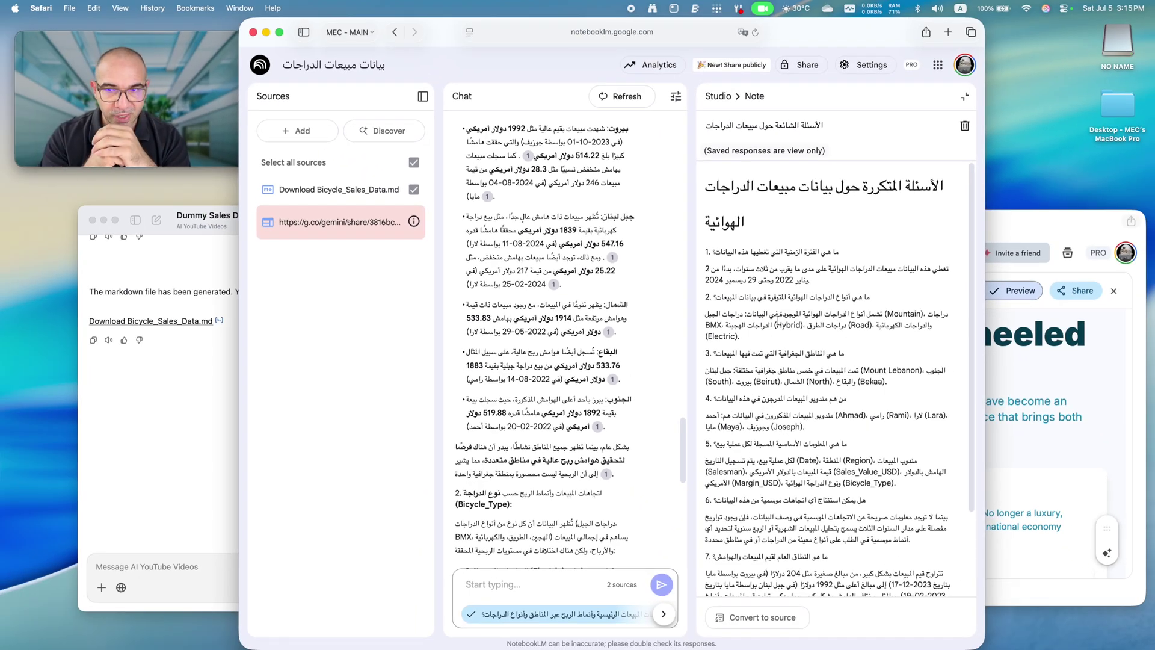
pyautogui.click(717, 96)
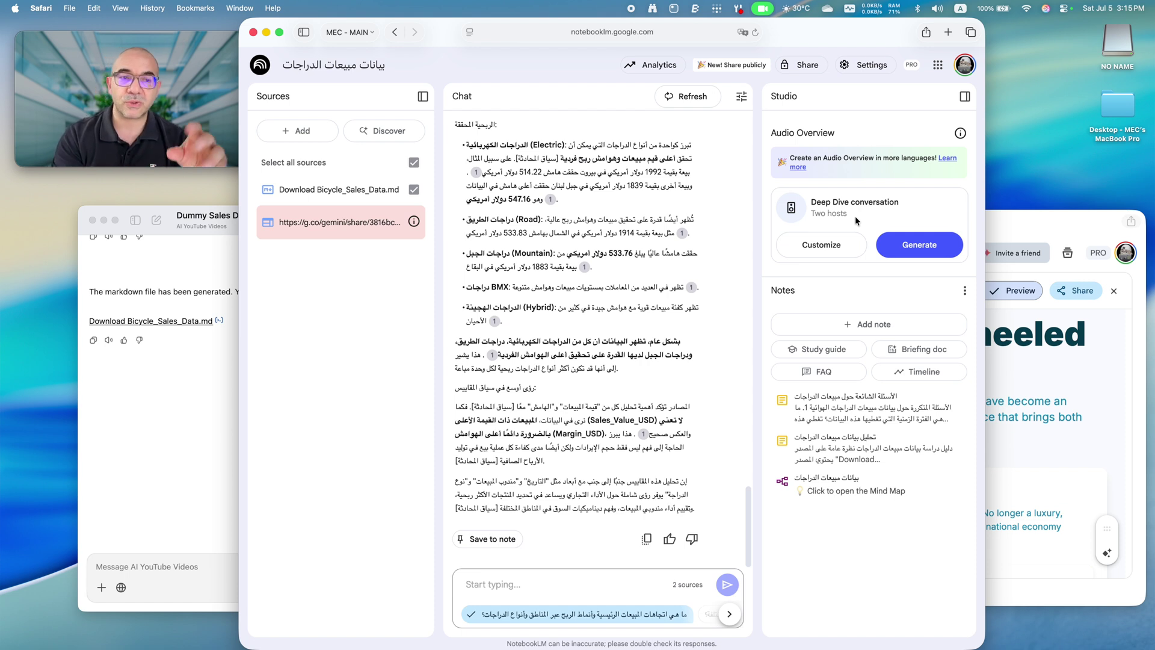
# Generate the two-host Deep Dive conversation as an audio overview of the notebook.
pyautogui.click(919, 245)
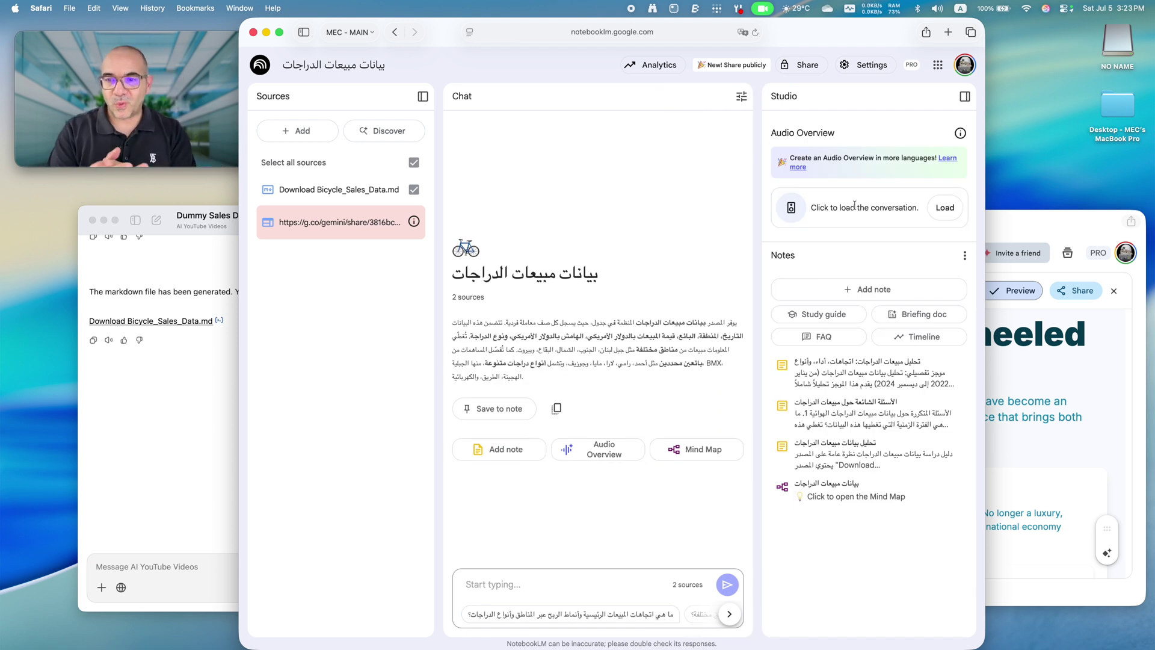
# Open the briefing note on bicycle sales trends and performance, read through it, and close it.
pyautogui.click(862, 376)
pyautogui.scroll(-8, 843, 206)
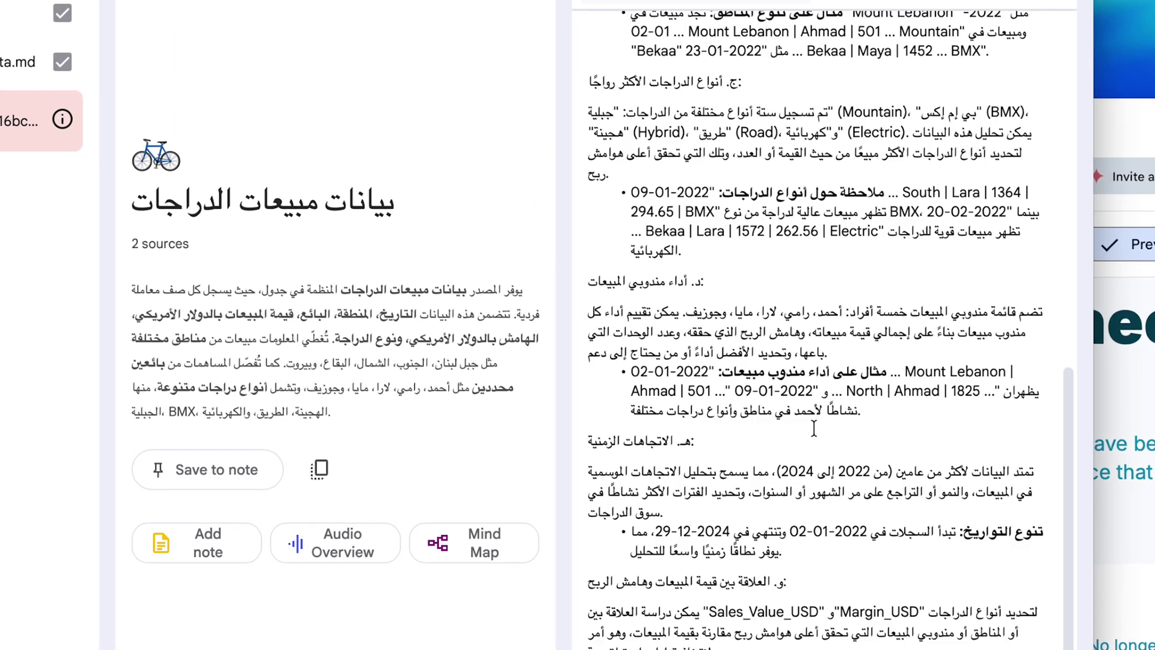
pyautogui.scroll(8, 842, 205)
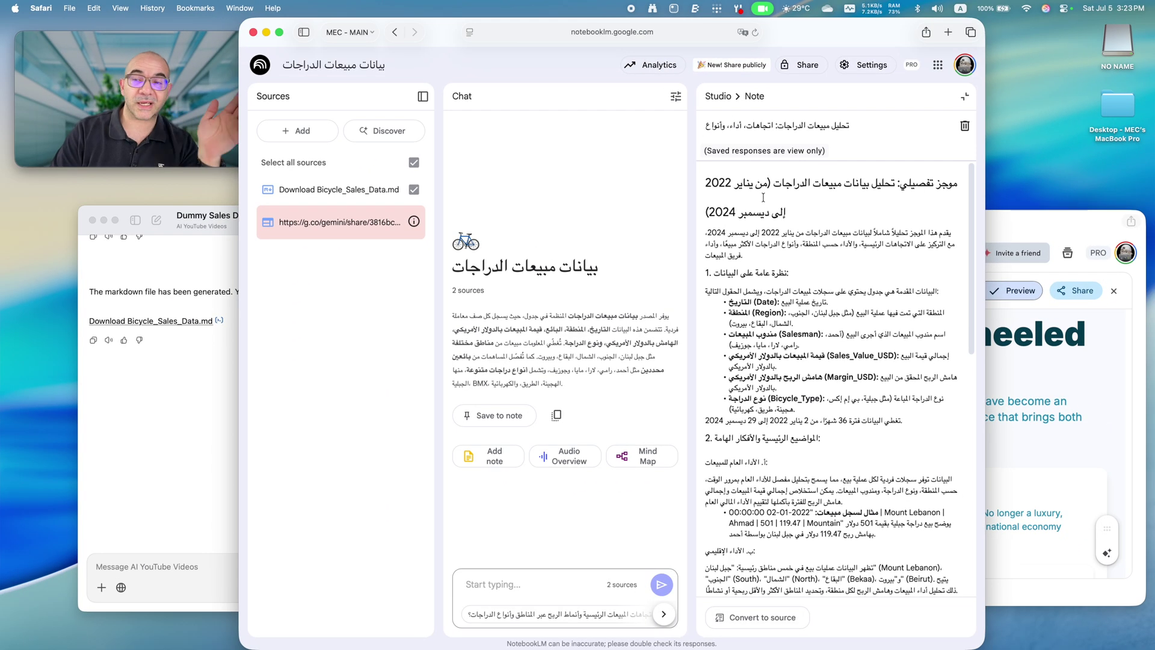
pyautogui.click(966, 95)
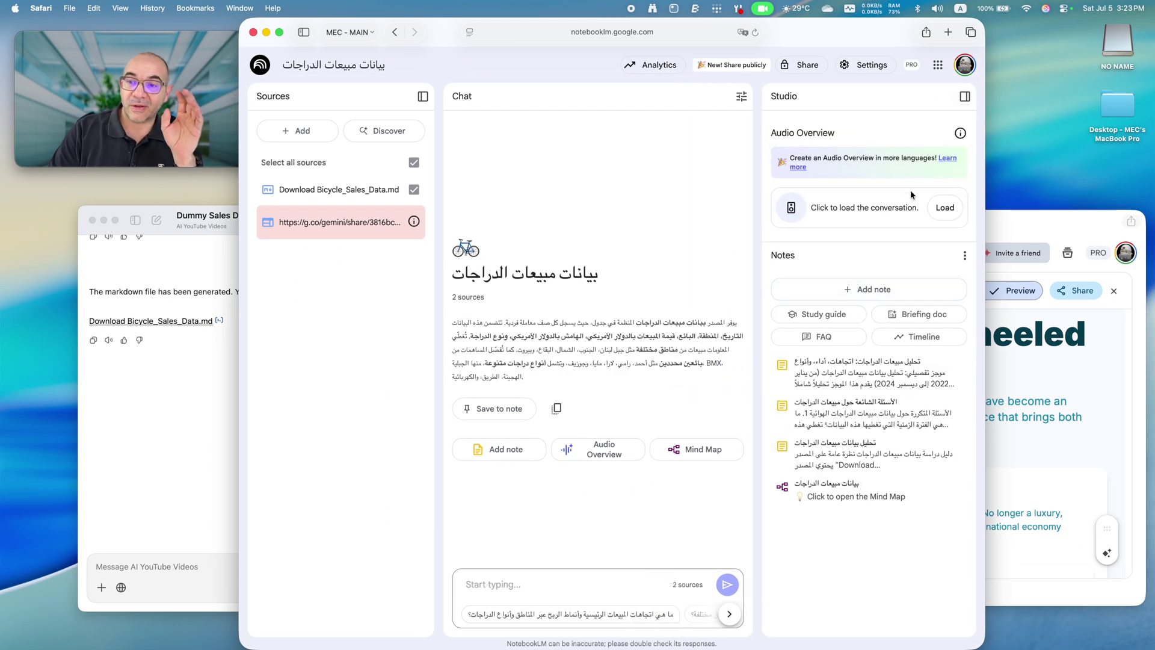
# Load the generated audio overview conversation so it is ready for playback.
pyautogui.click(941, 212)
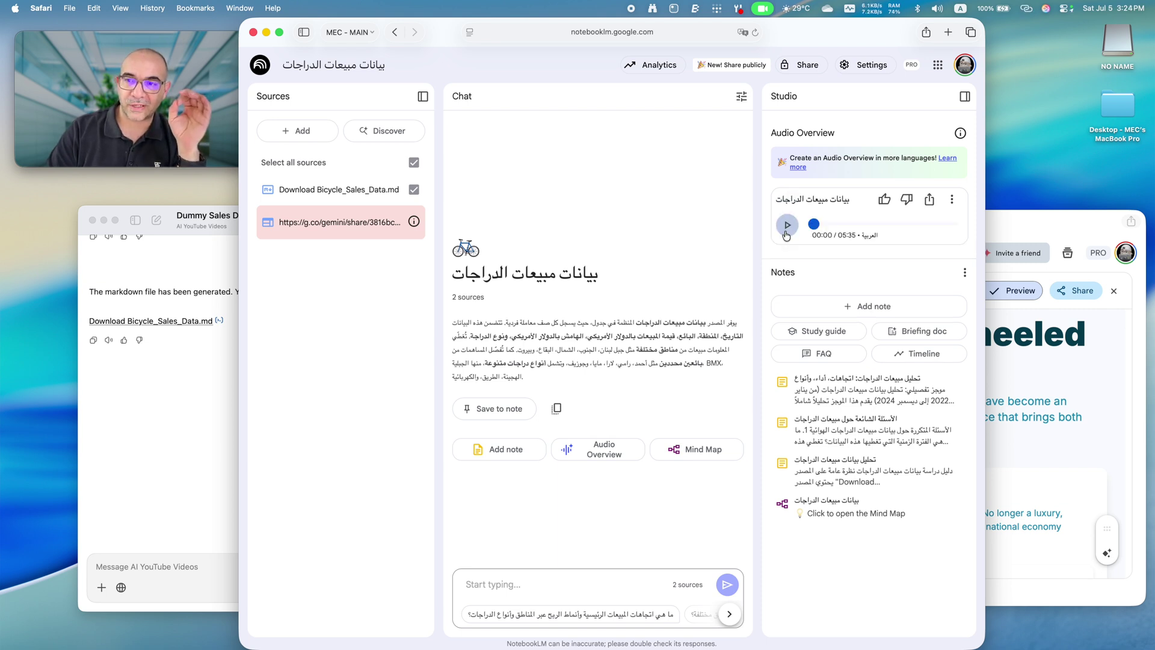
# Read the information notes about Audio Overviews and check the additional options available for the generated bicycle sales audio.
pyautogui.click(960, 132)
pyautogui.scroll(-2, 878, 215)
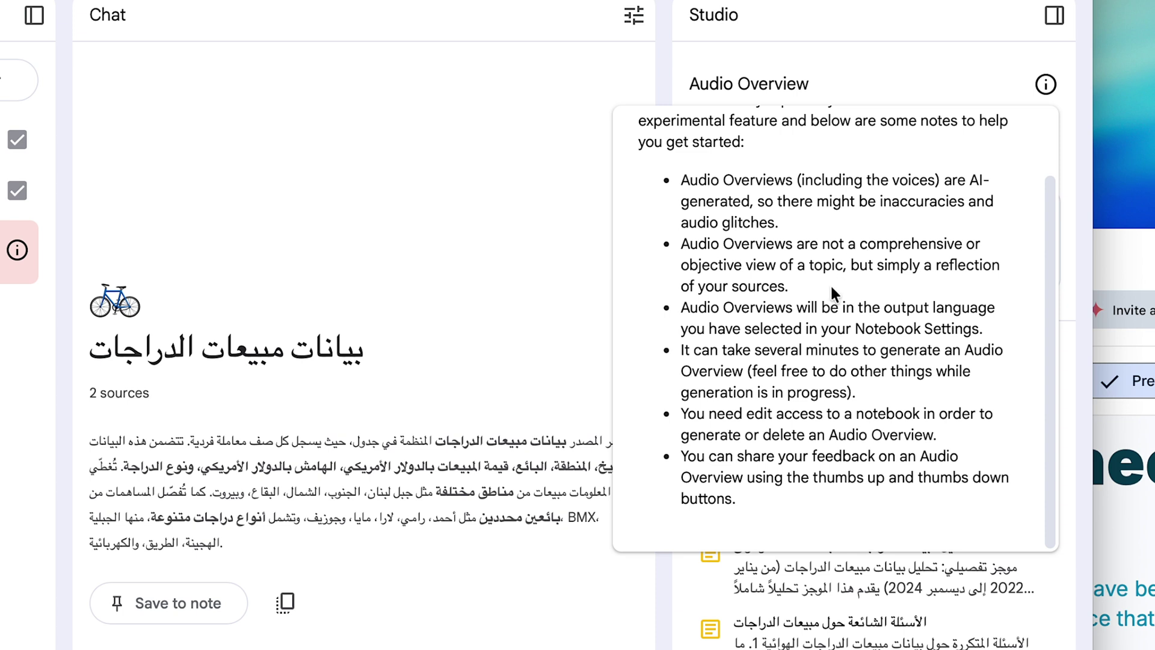
pyautogui.press('Escape')
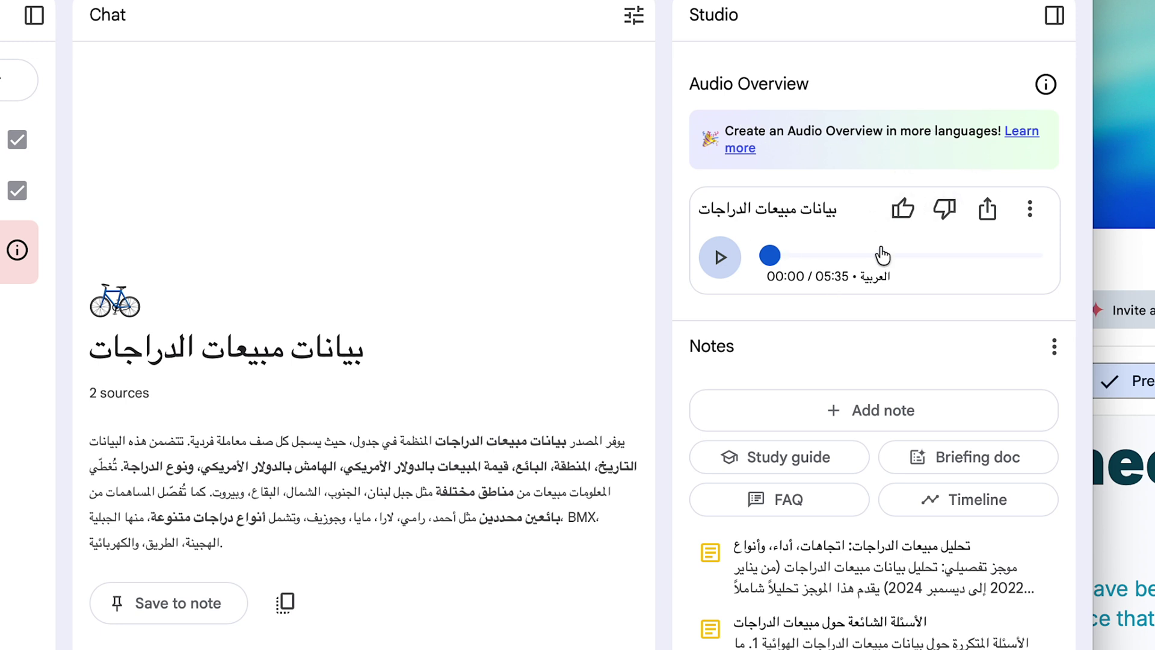
pyautogui.click(1030, 218)
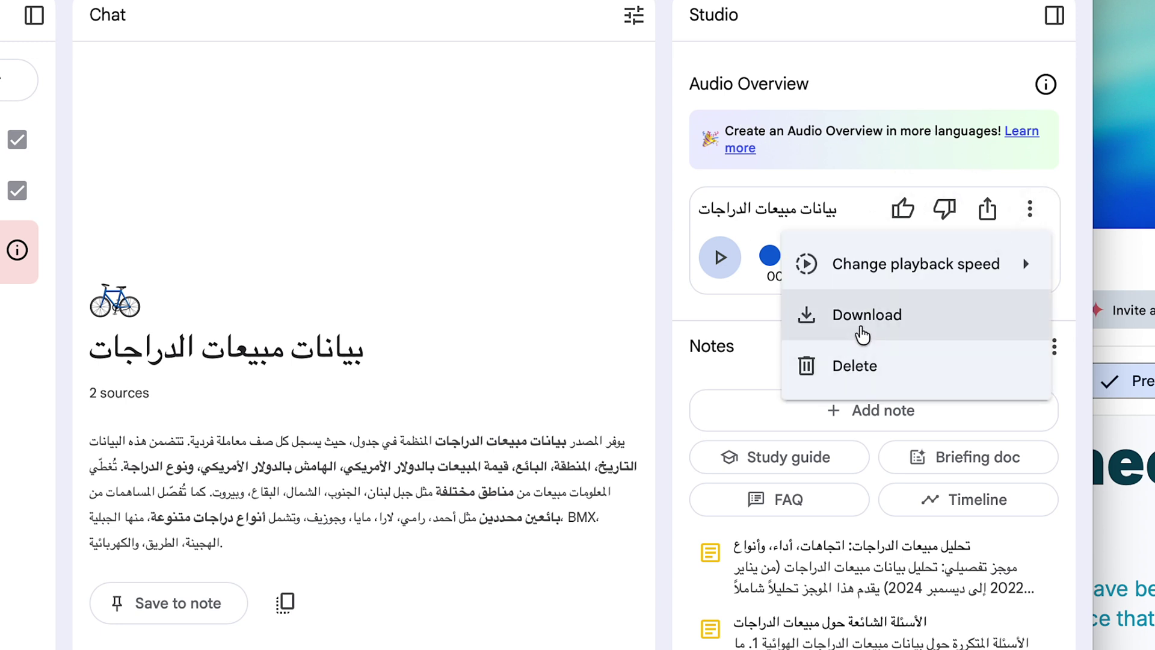
pyautogui.click(1030, 214)
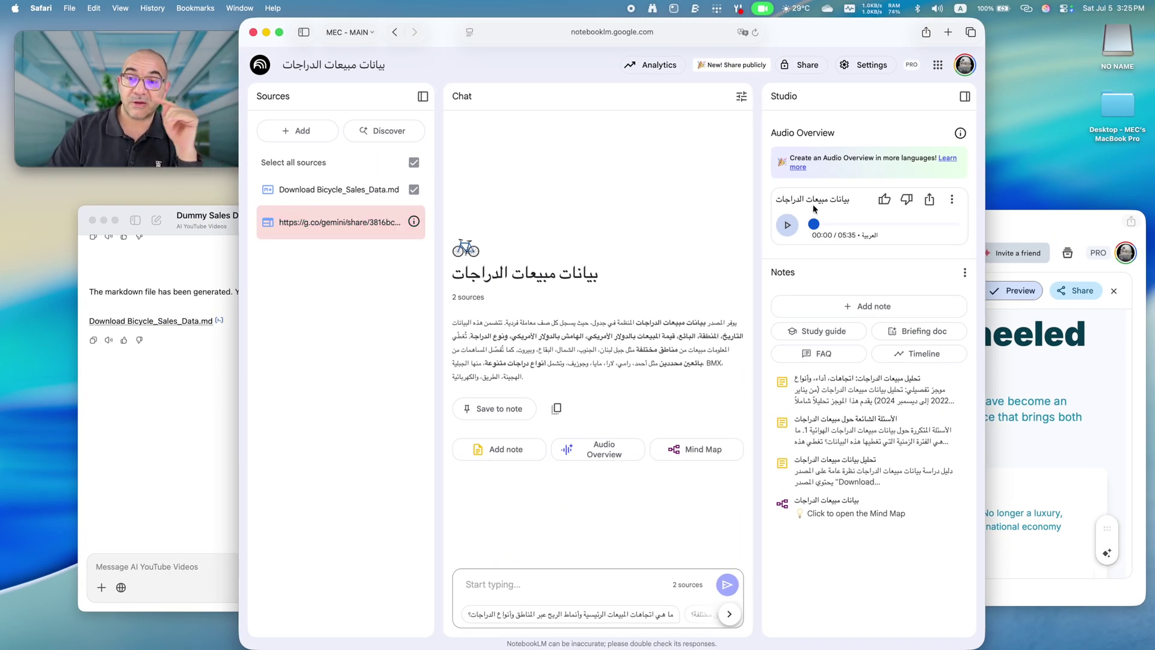
# Play about the first 46 seconds of the bicycle sales audio overview and pause it.
pyautogui.click(787, 225)
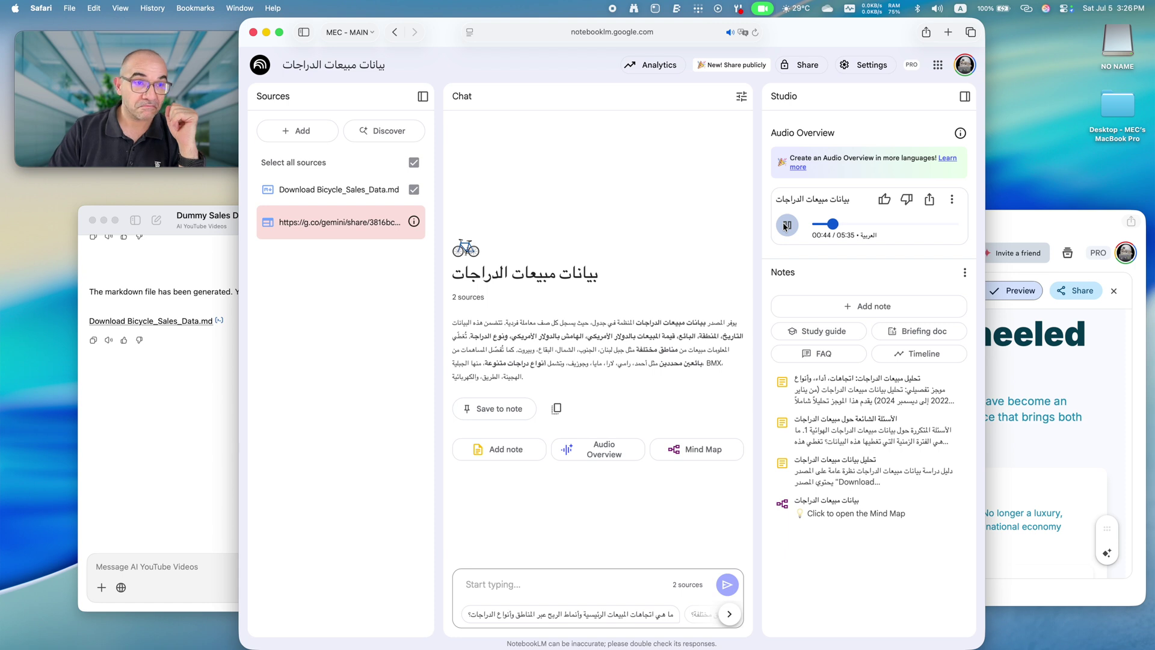
pyautogui.click(786, 225)
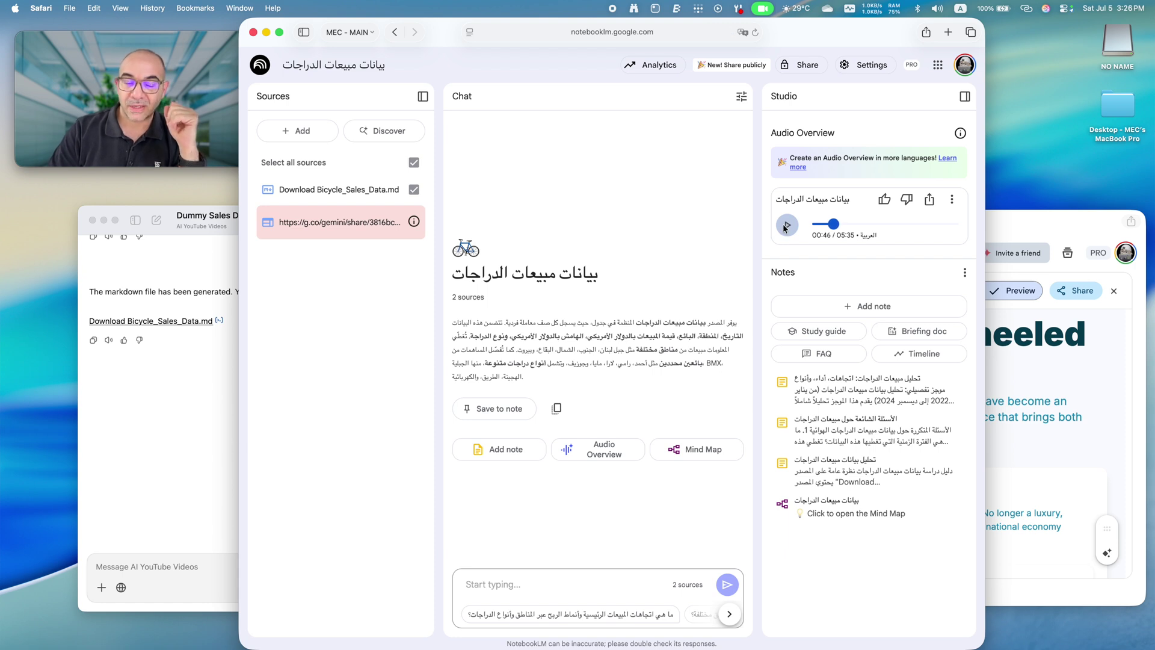